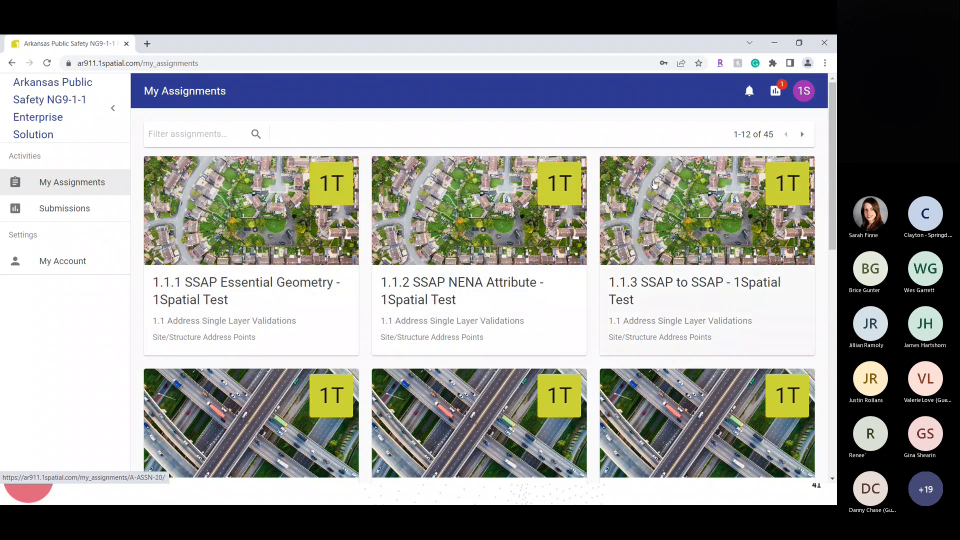
Step: Filter the assignments by "change" and open the 3.1 Address Point Change Detection - 1Spatial Test assignment
click(803, 134)
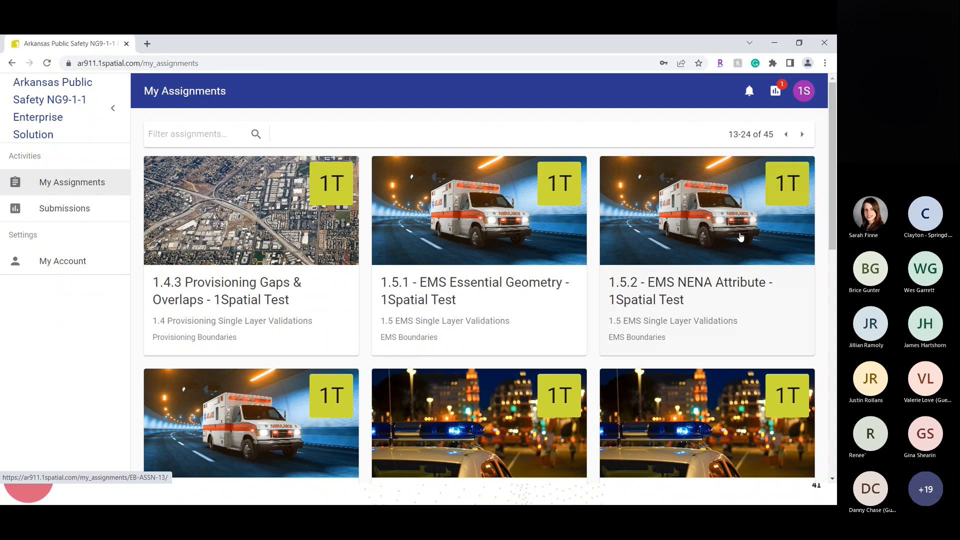
scroll(740, 236, down, 4)
scroll(740, 238, down, 6)
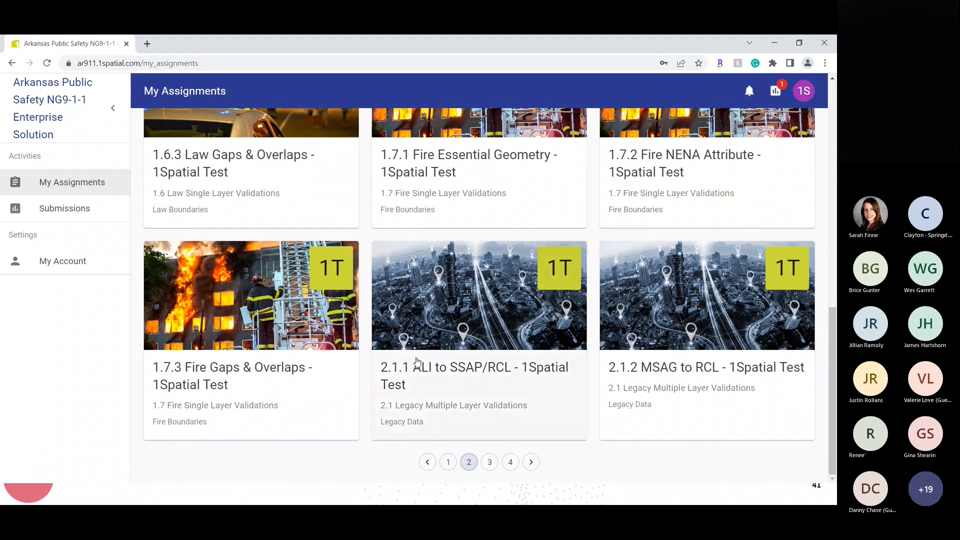
scroll(415, 360, up, 10)
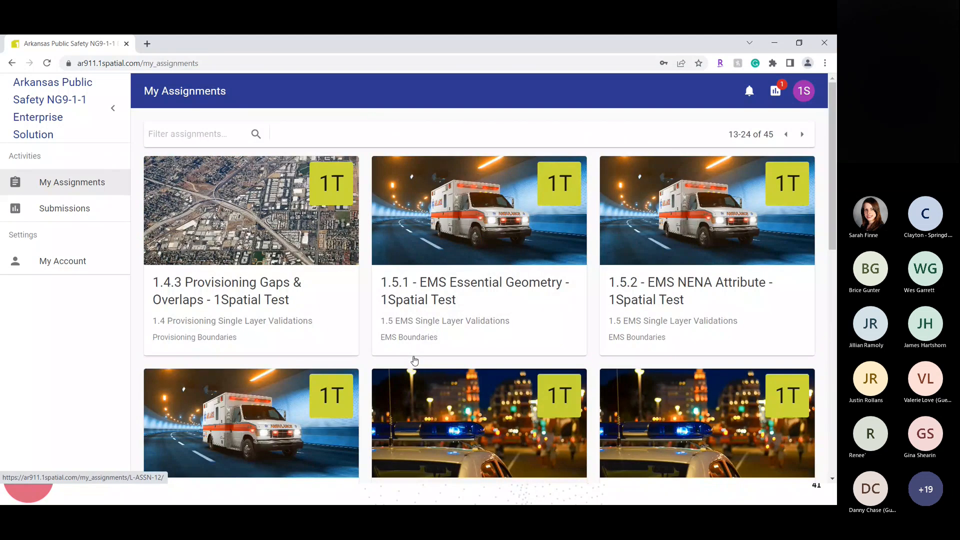
click(215, 137)
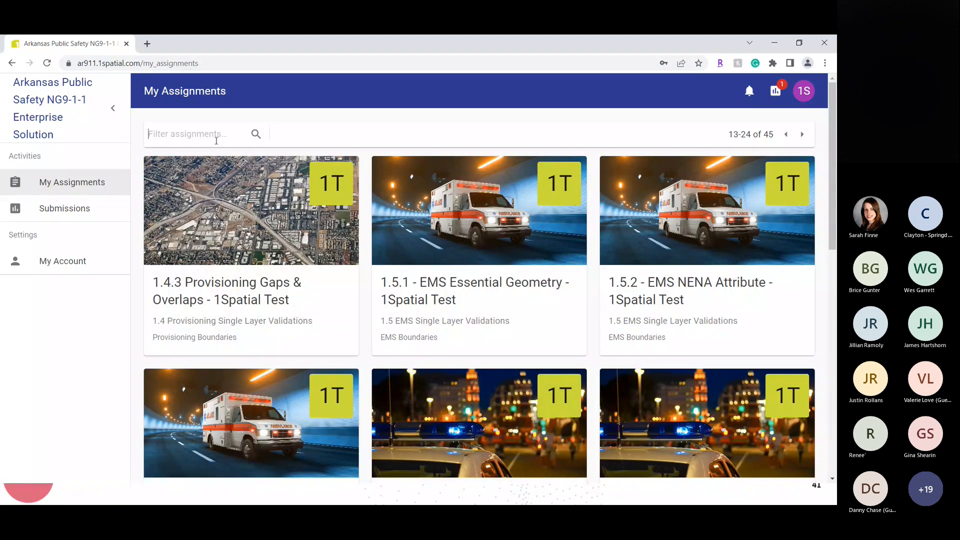
text(change)
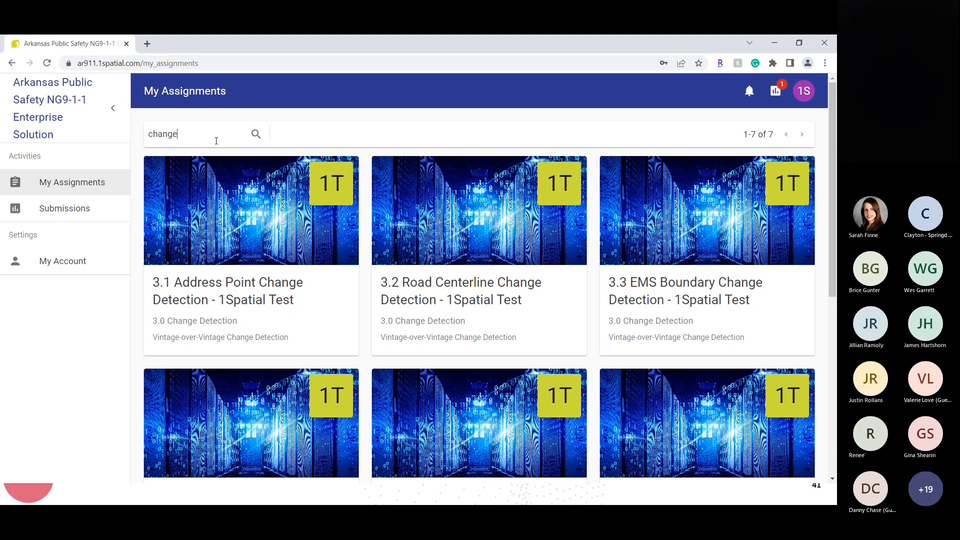
click(244, 220)
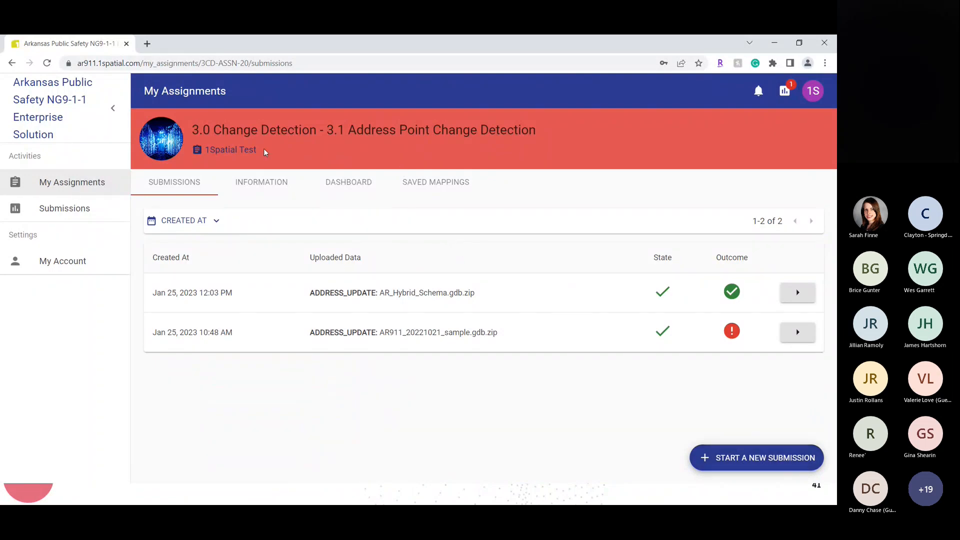
Step: Open the assignment's 1Spatial_ChangeDetection_Rule_Catalog.pdf, view the rule package on page 4, and close the document
click(260, 181)
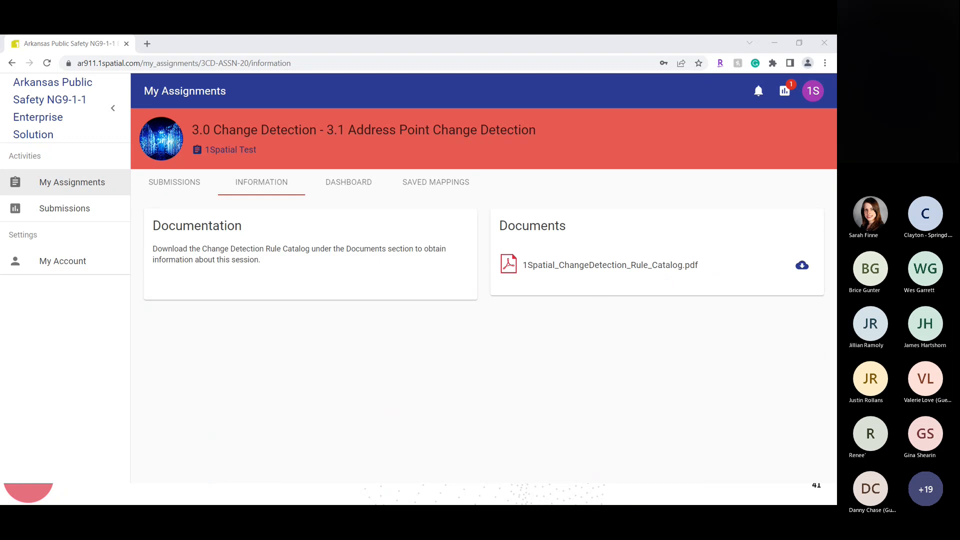
drag(280, 42, 302, 46)
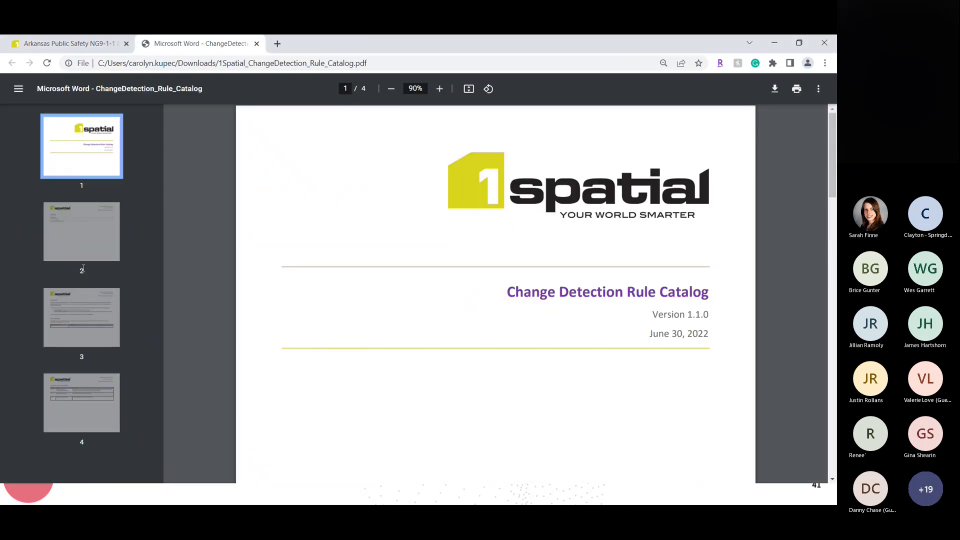
click(109, 398)
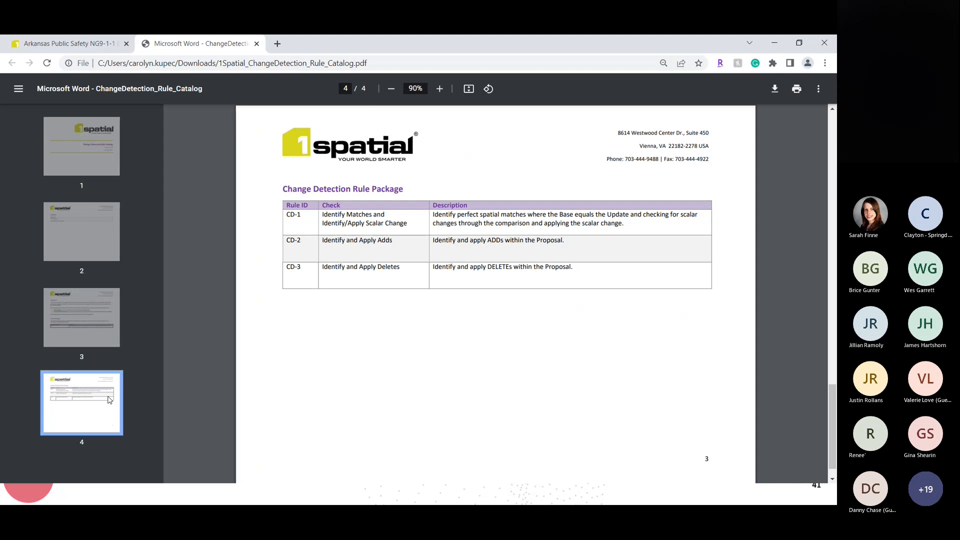
click(257, 44)
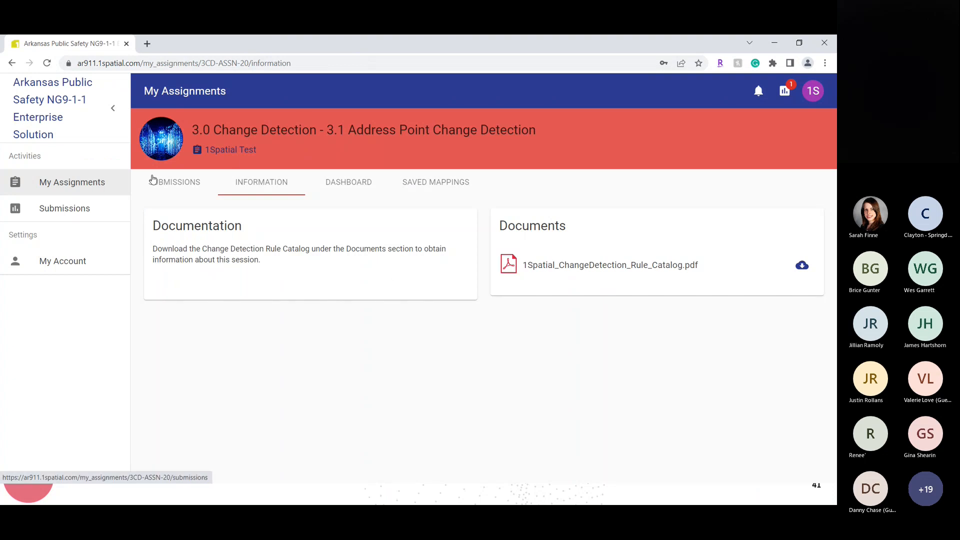
Step: Start a new submission with AR_Hybrid_Schema.gdb.zip uploaded as the ADDRESS_UPDATE data set and continue to the mapping stage
click(167, 183)
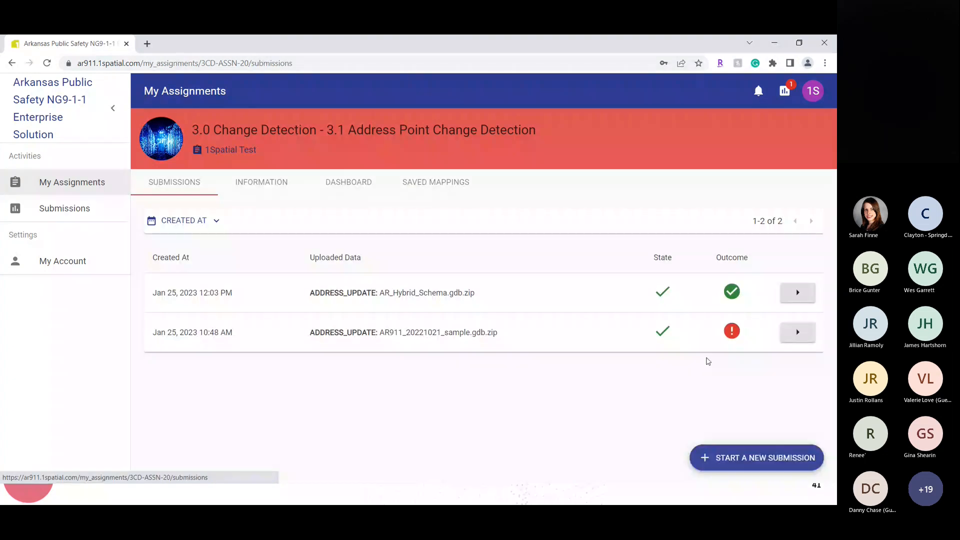
click(781, 459)
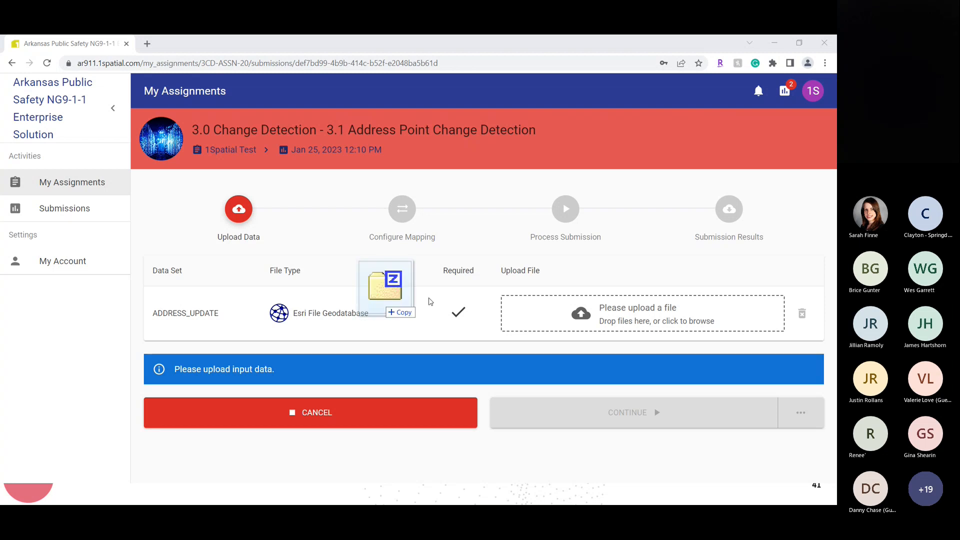
drag(386, 300, 617, 302)
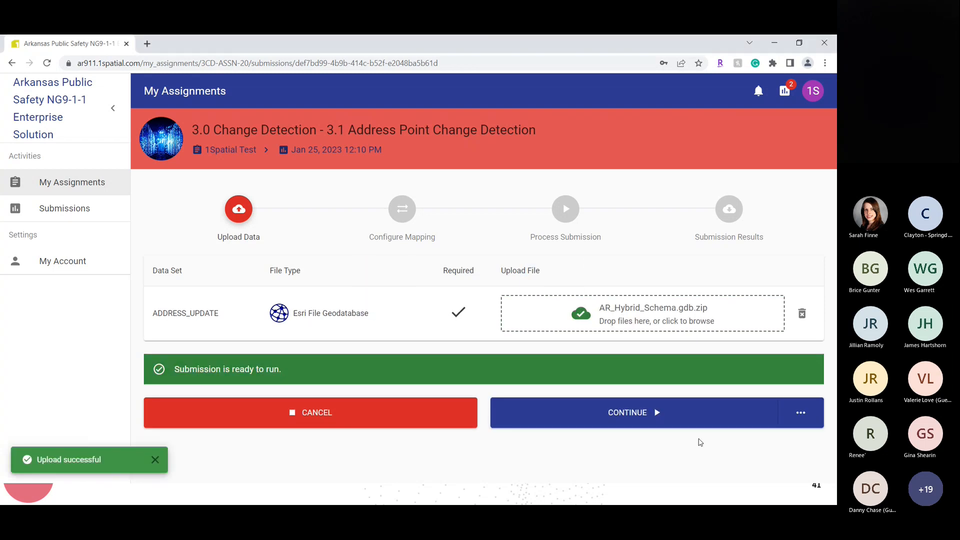
click(670, 416)
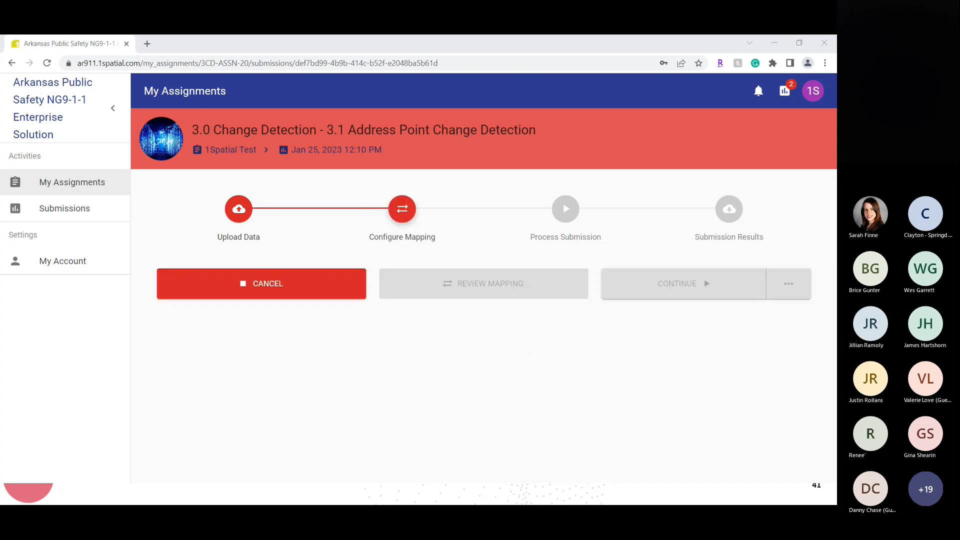
Step: Expand the ADDRESS_UPDATE target class and review how its target attributes map to the source attributes
scroll(457, 313, down, 1)
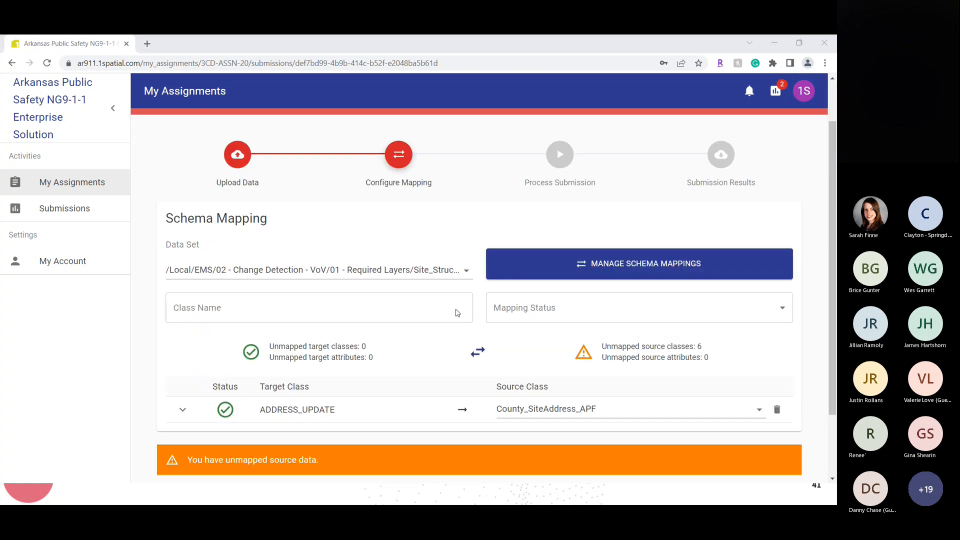
scroll(457, 313, down, 1)
click(183, 355)
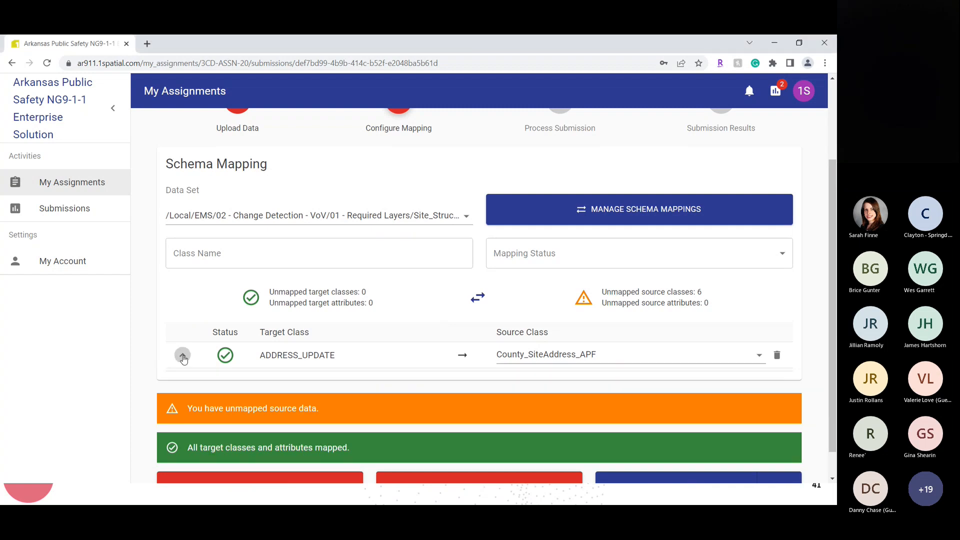
scroll(183, 356, down, 5)
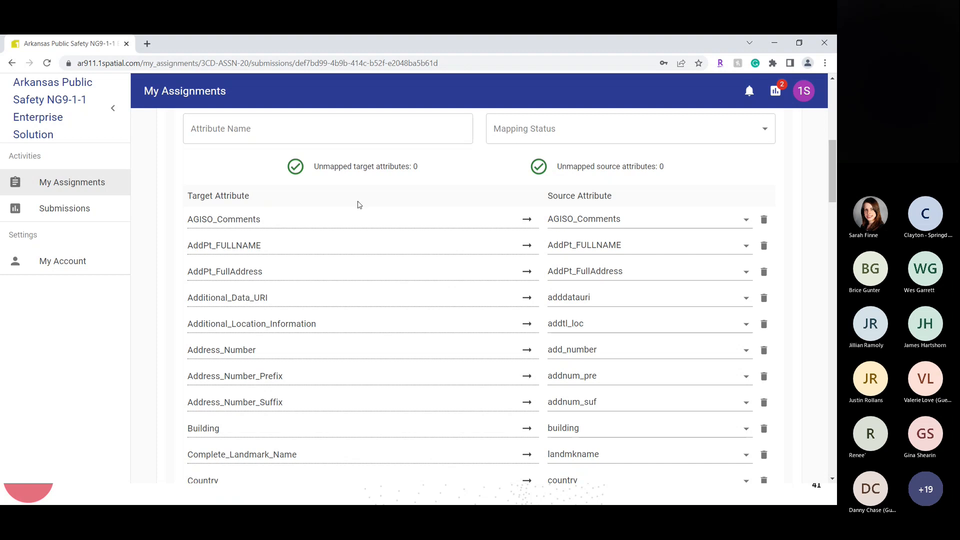
scroll(248, 215, down, 4)
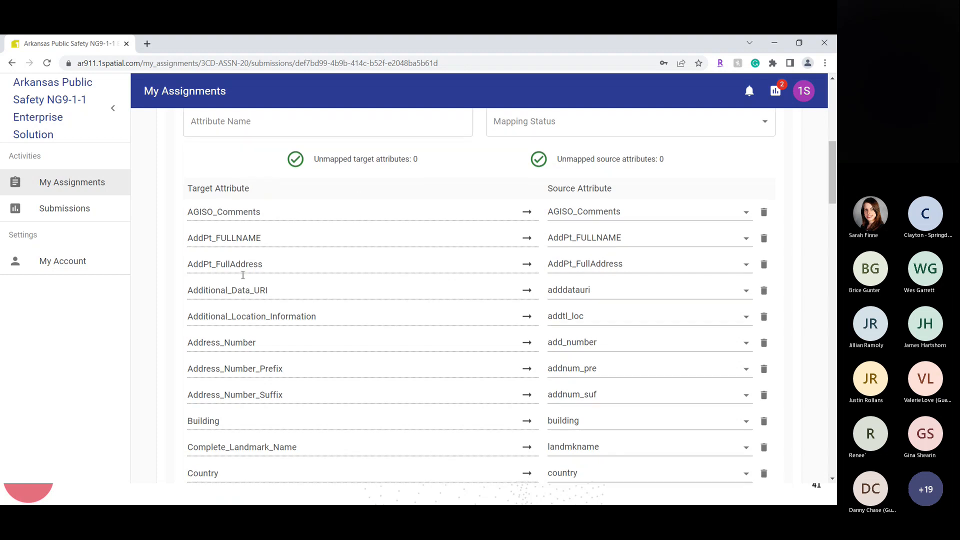
scroll(242, 275, up, 10)
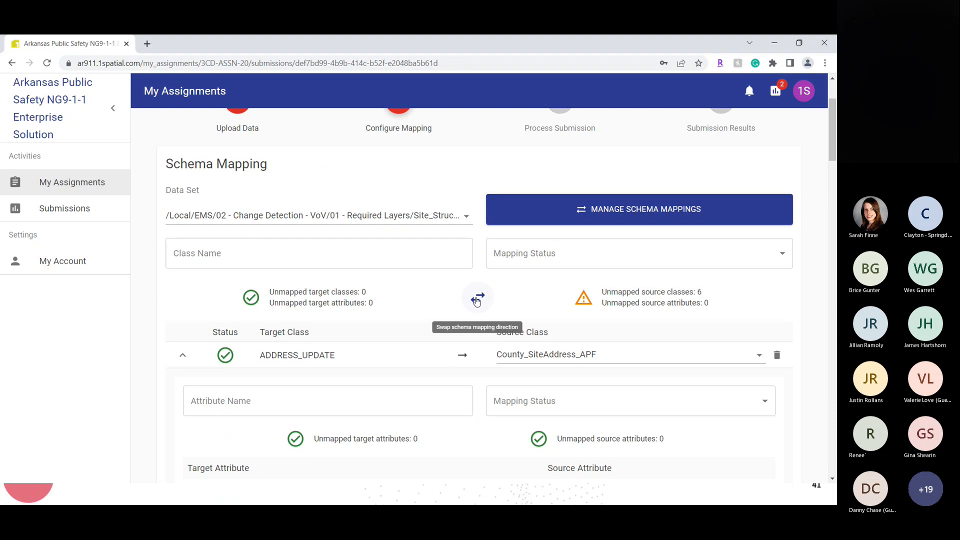
Step: Swap the schema mapping direction to list source classes first and check which source classes are unmapped
click(476, 299)
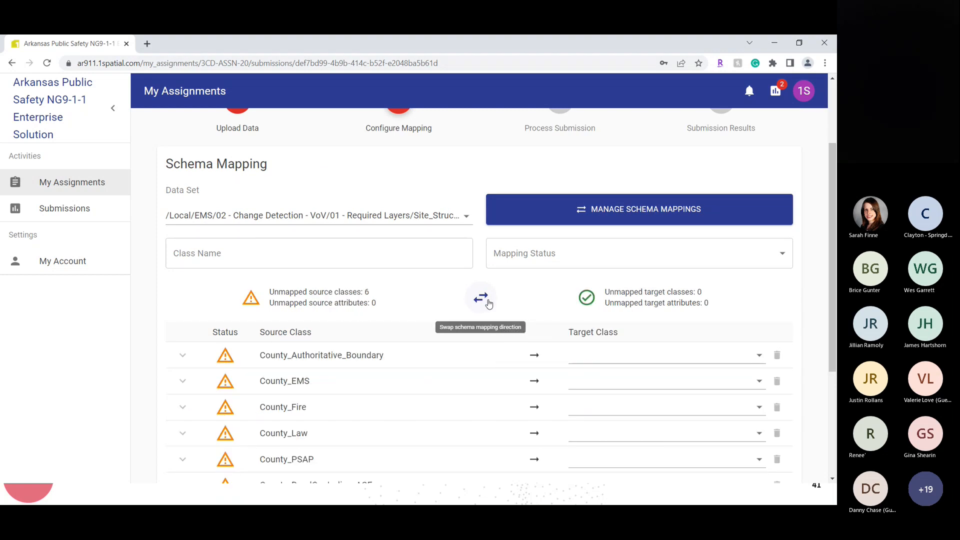
scroll(372, 346, down, 3)
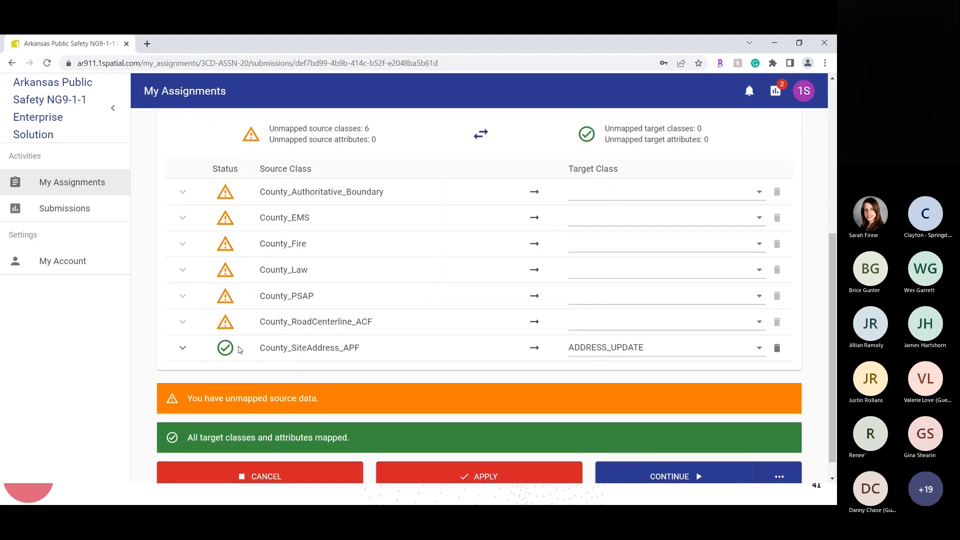
scroll(308, 150, up, 1)
triple_click(315, 184)
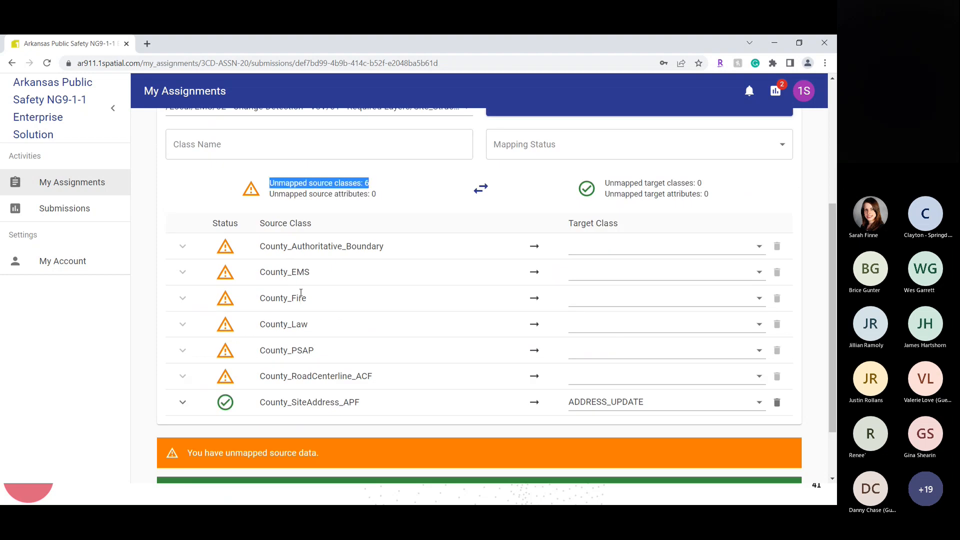
click(314, 179)
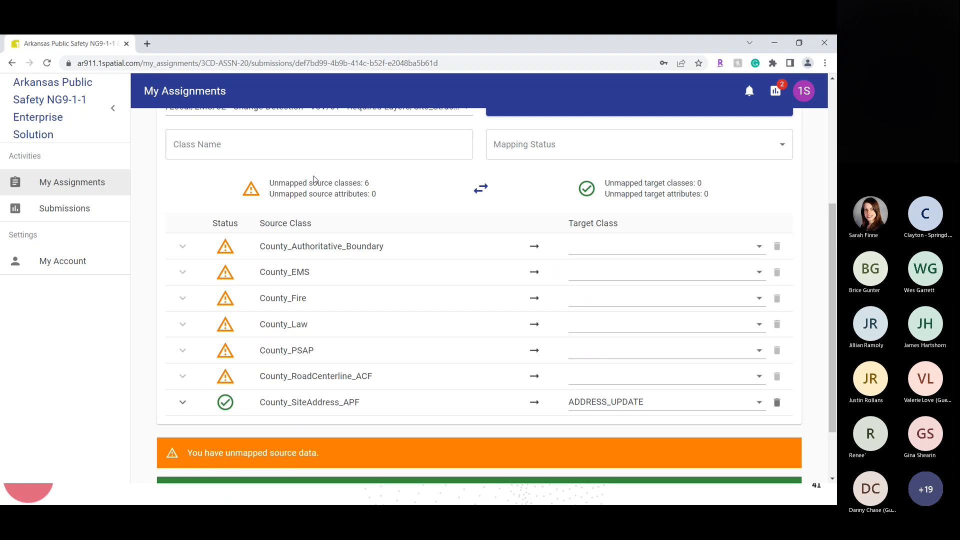
Step: Expand the County_SiteAddress_APF source class and view the target attribute options for AGISO_Comments without changing the mapping
click(183, 403)
scroll(184, 406, down, 4)
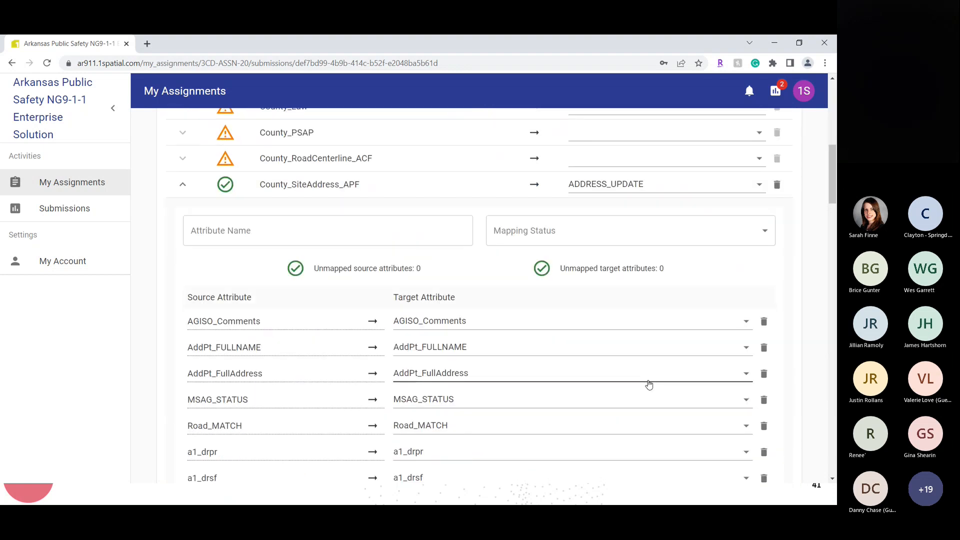
click(637, 322)
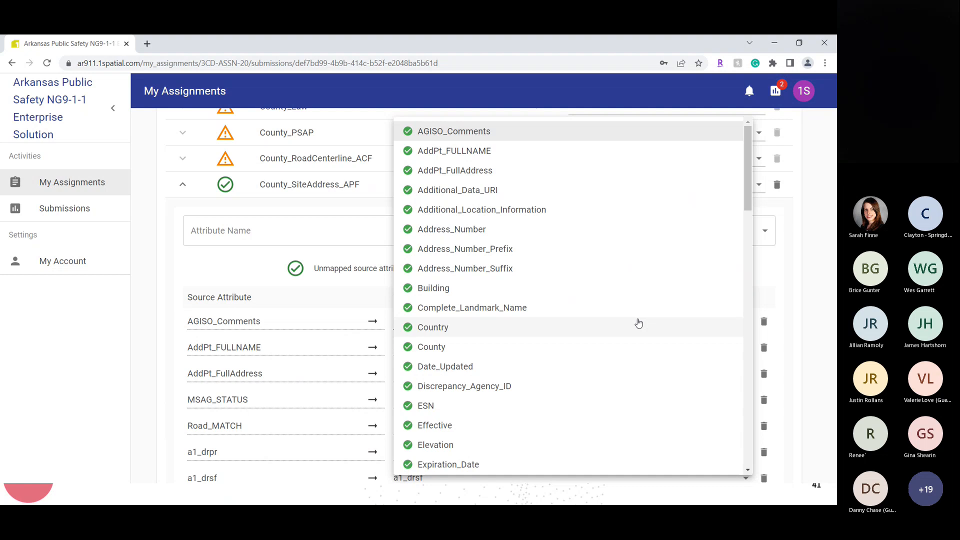
click(813, 302)
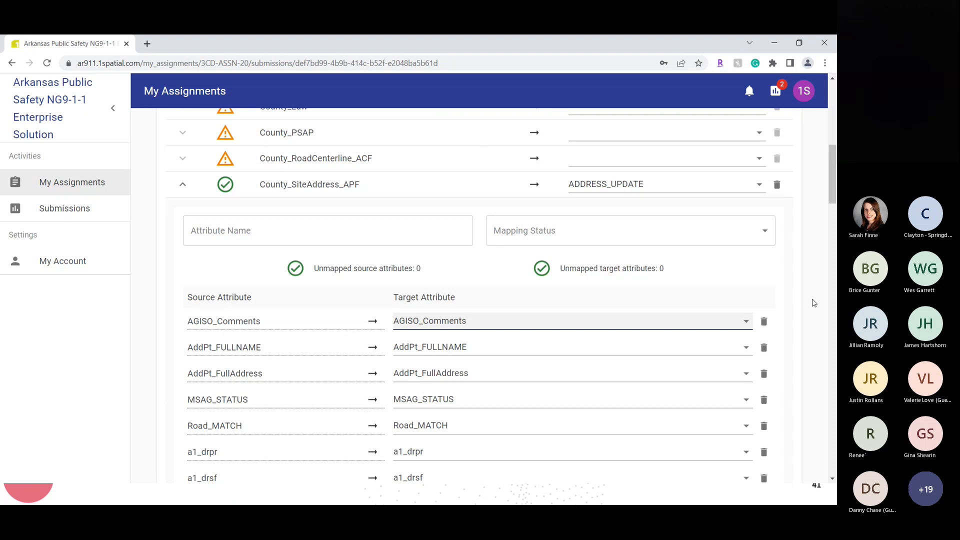
scroll(812, 302, up, 9)
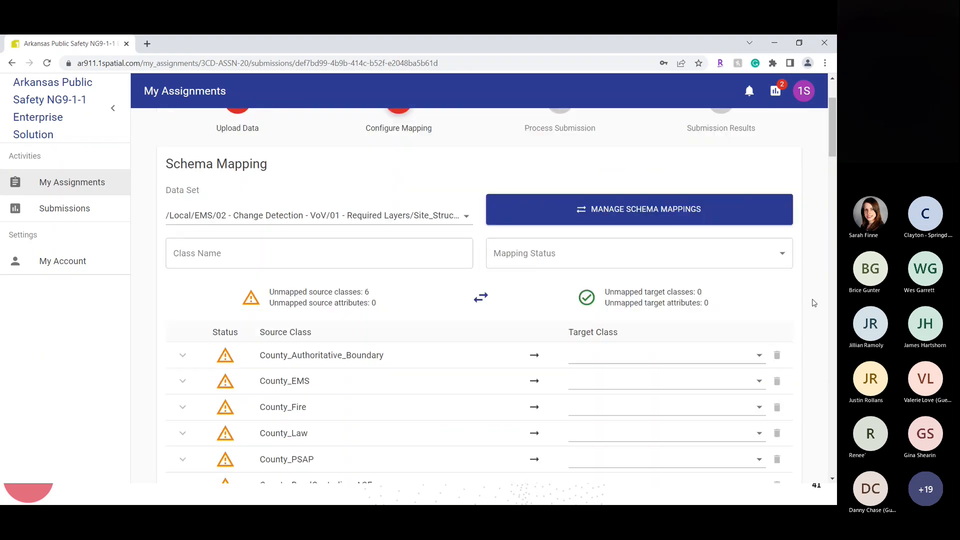
Step: Save the current schema mapping under the name ChangeDetection_APF and close the mapping manager
click(637, 323)
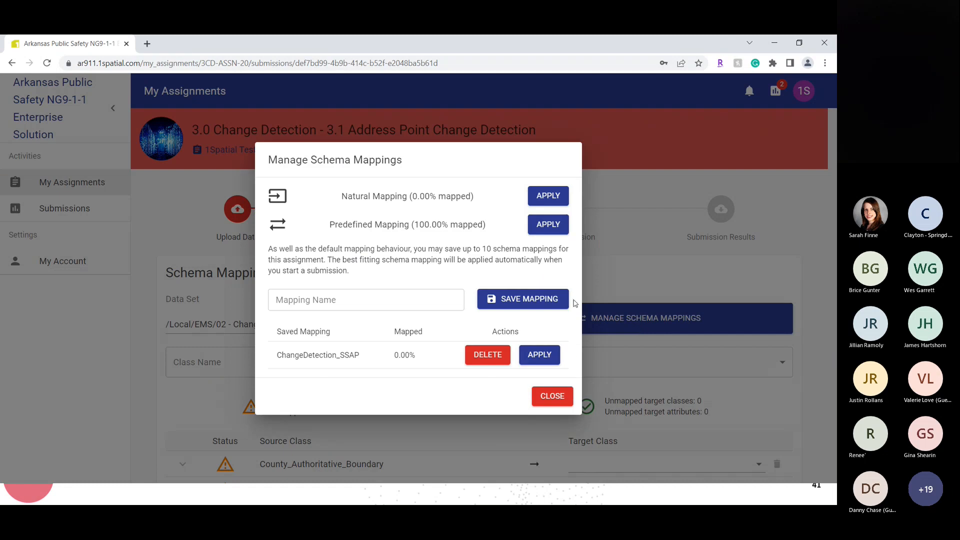
click(384, 301)
text(ChangeD)
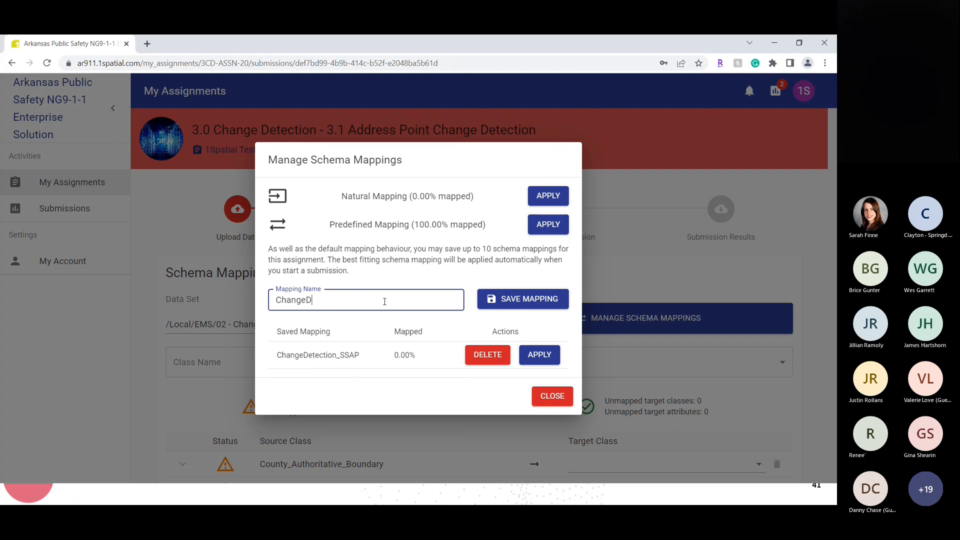
text(etection_APF)
click(550, 295)
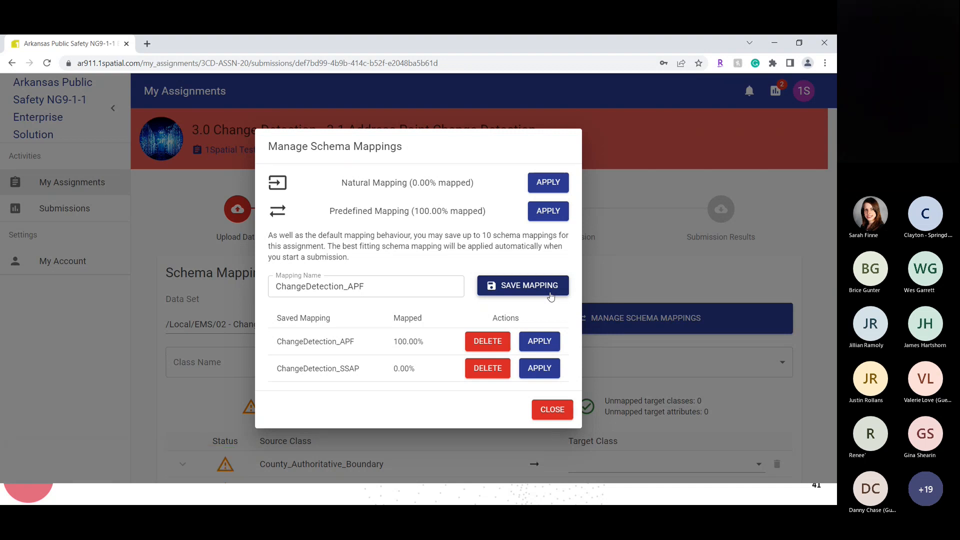
click(559, 410)
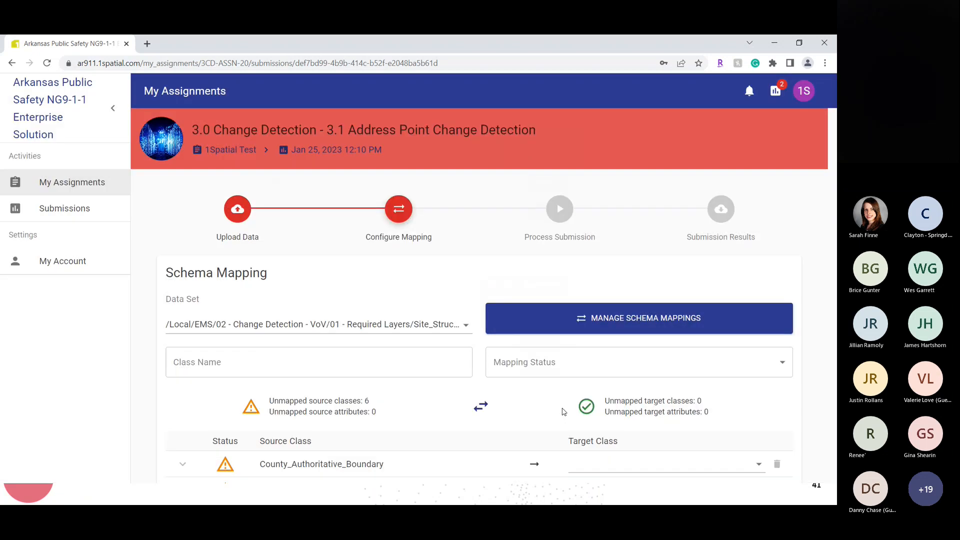
Step: Review the County_SiteAddress_APF attribute mappings through to the end of the list and the mapping status messages
scroll(806, 348, down, 1)
scroll(806, 348, down, 10)
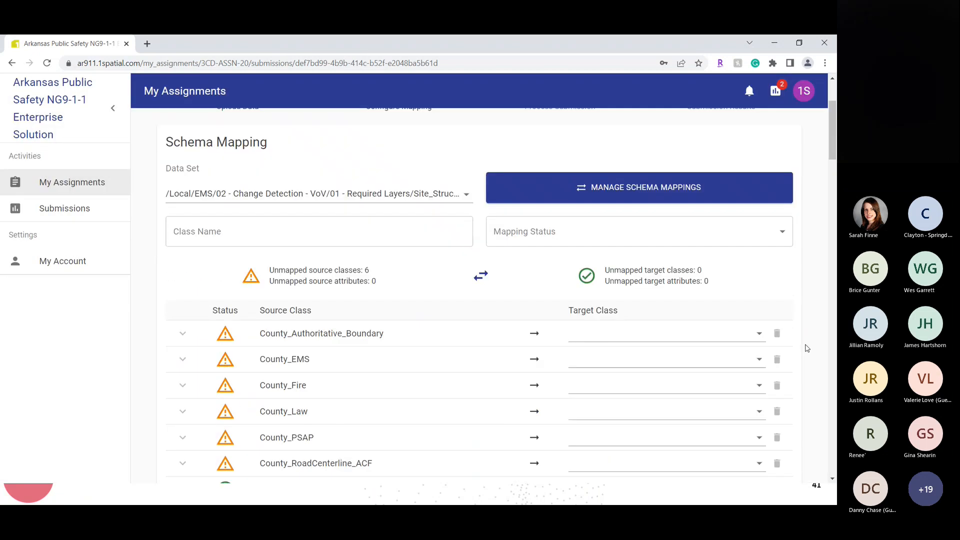
scroll(806, 349, down, 10)
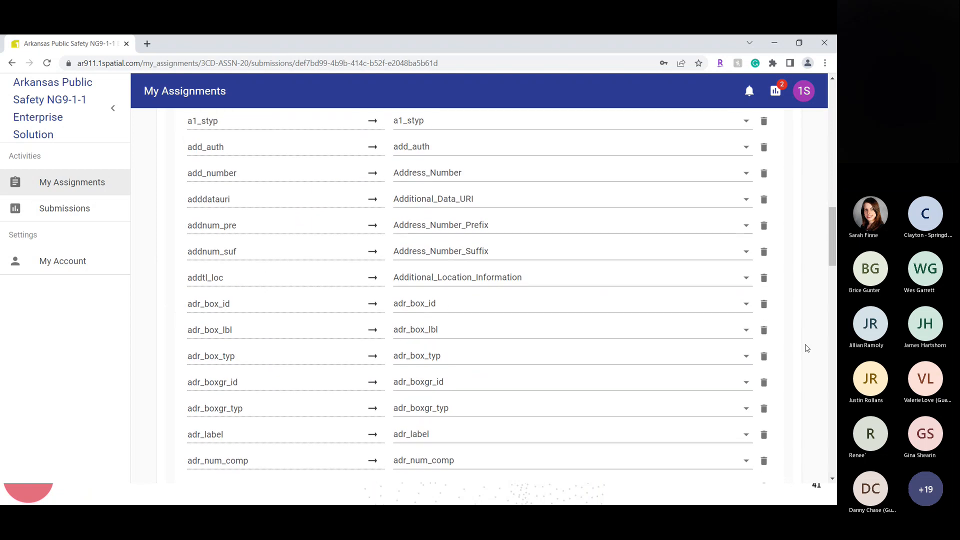
scroll(806, 348, down, 2)
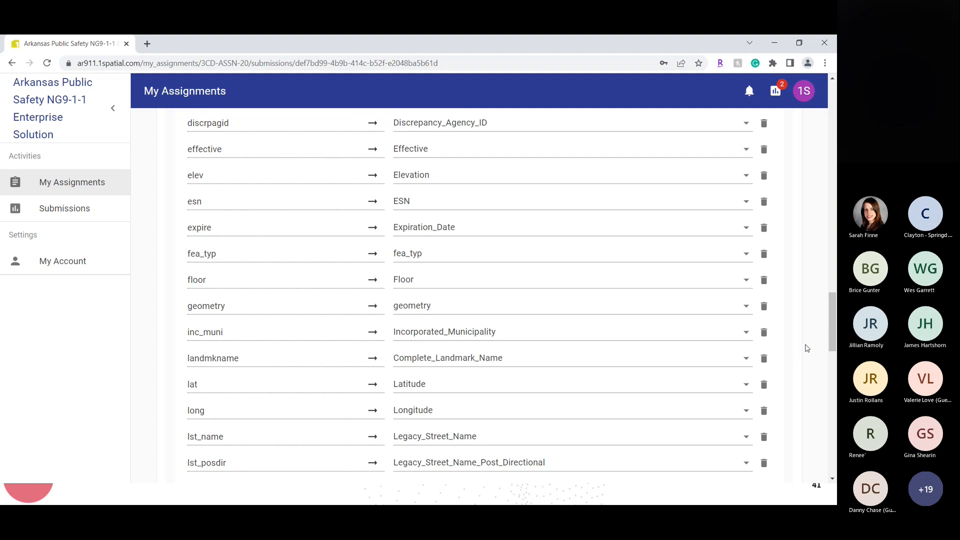
scroll(806, 348, down, 15)
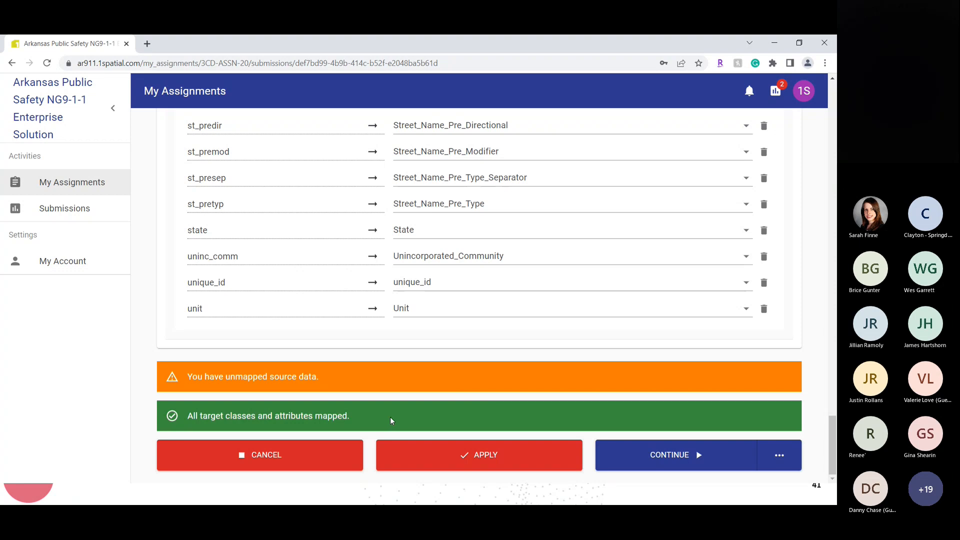
Step: Recheck the County_SiteAddress_APF attribute mappings, including site_nguid, and continue the submission to processing
scroll(457, 307, up, 8)
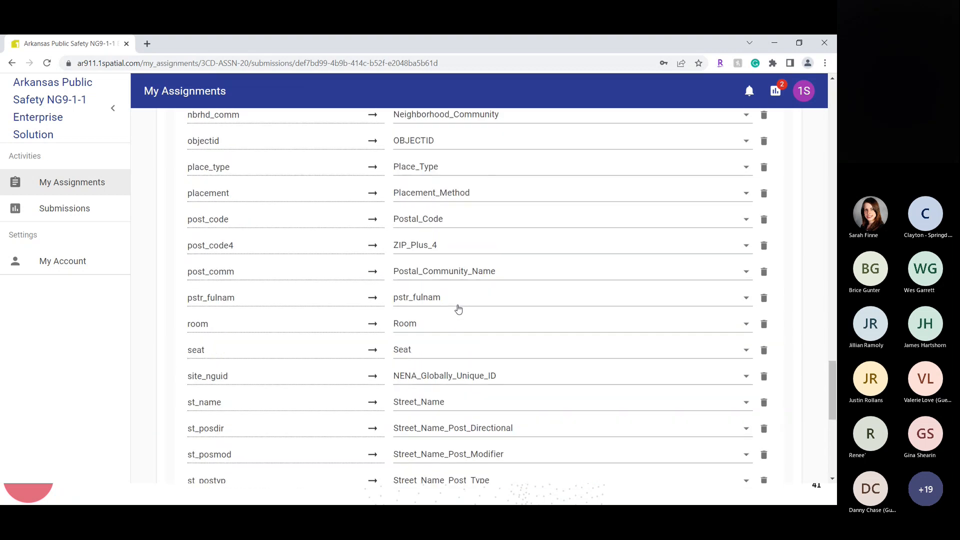
scroll(458, 309, up, 2)
scroll(458, 309, up, 3)
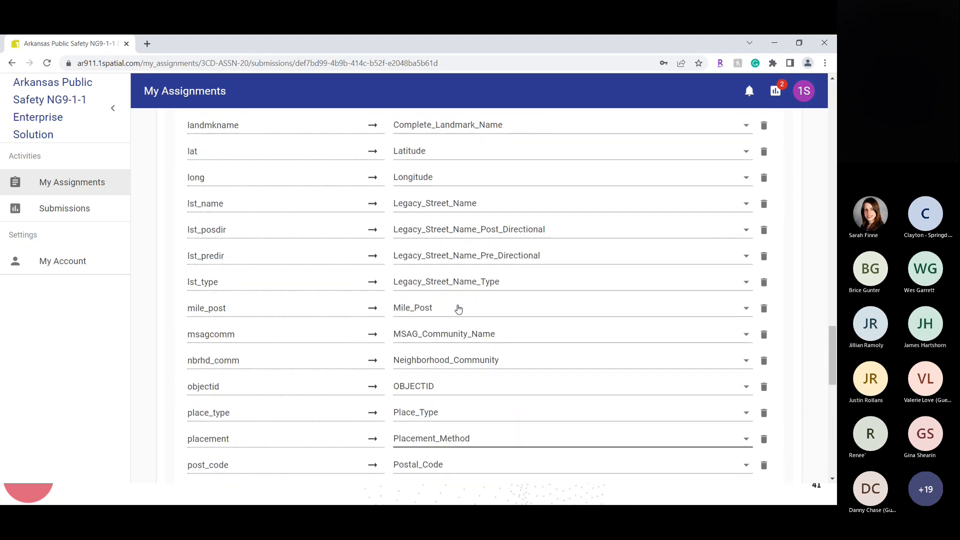
scroll(458, 309, down, 6)
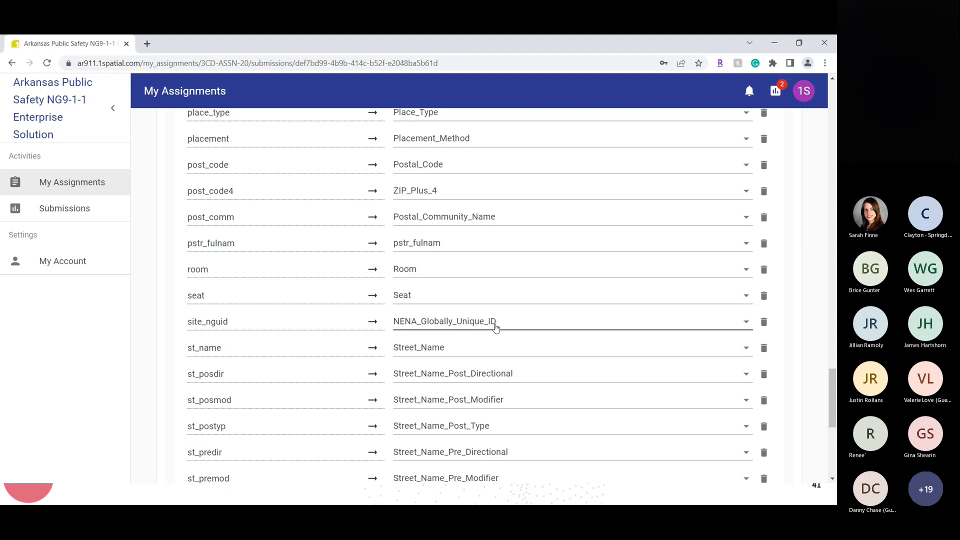
scroll(495, 327, down, 7)
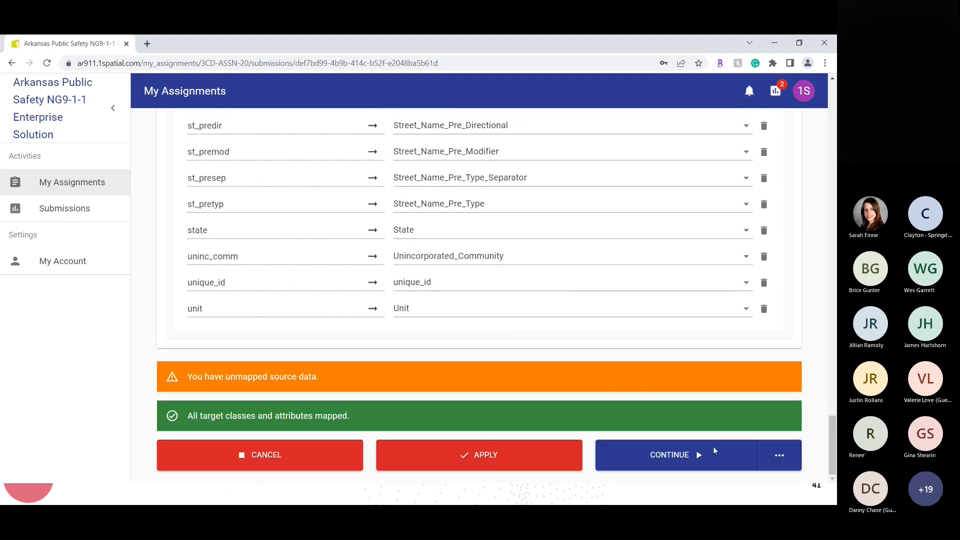
click(676, 454)
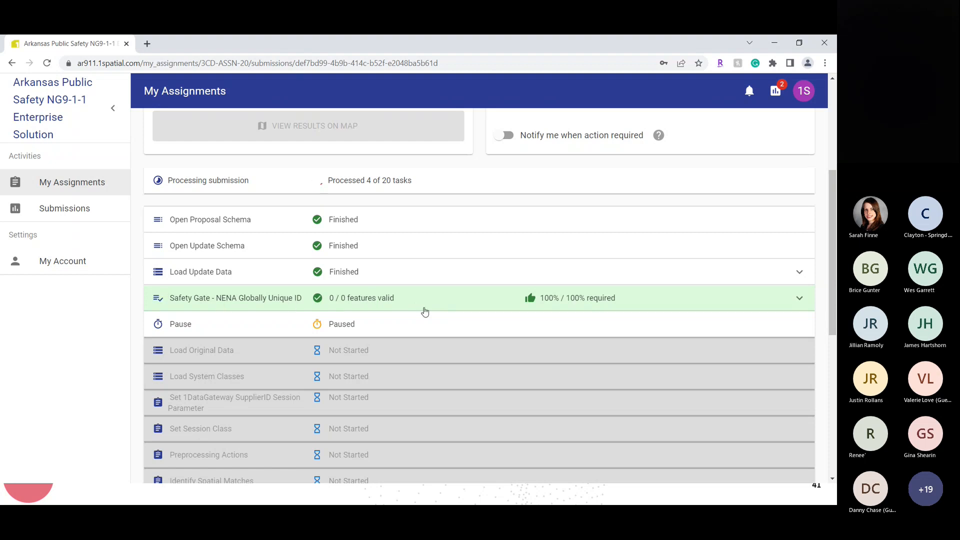
Step: Check the submission's current status and task progress, and resume the paused processing
scroll(424, 312, up, 5)
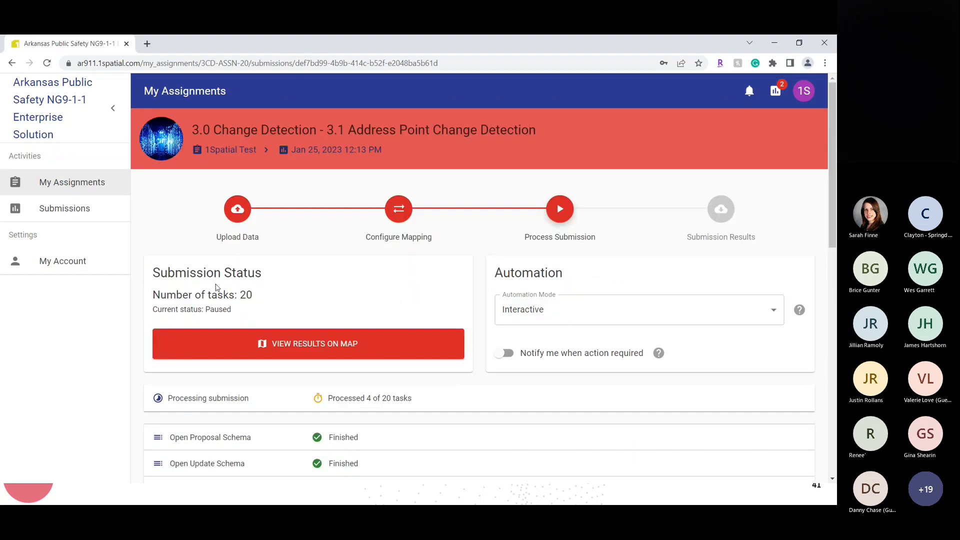
triple_click(218, 308)
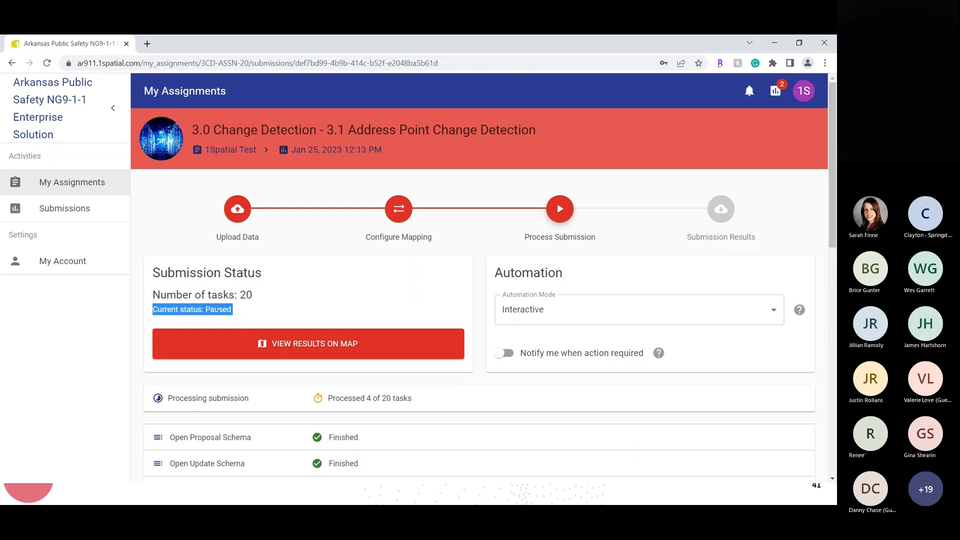
click(247, 310)
triple_click(341, 397)
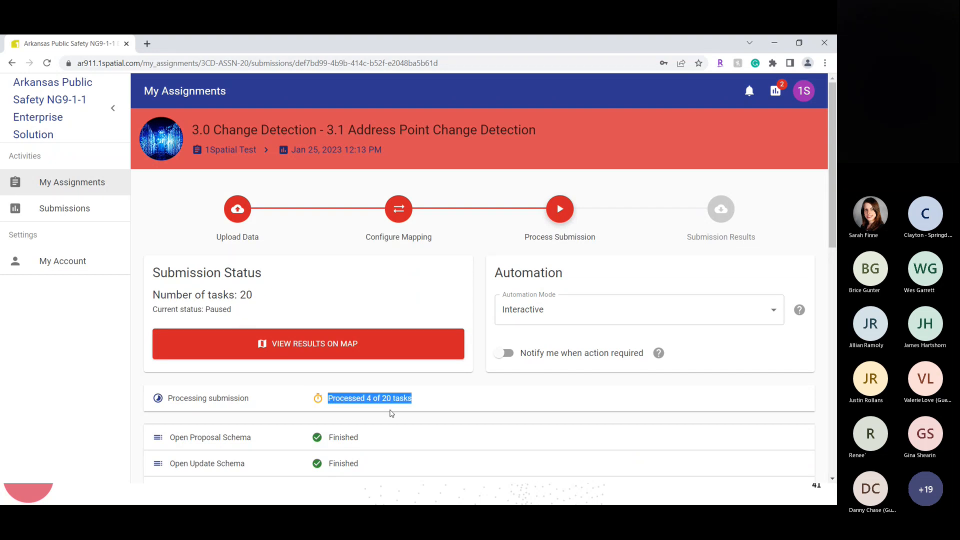
click(578, 408)
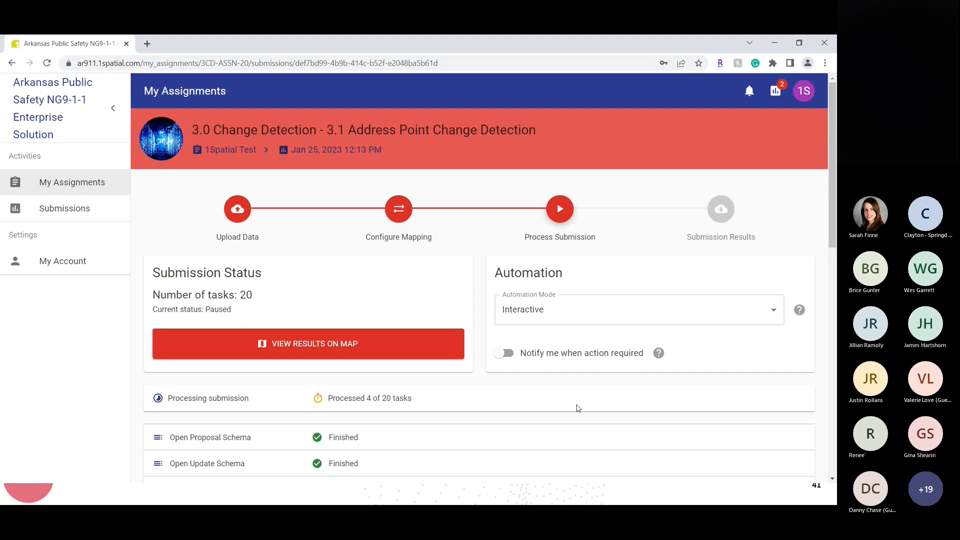
scroll(578, 407, down, 5)
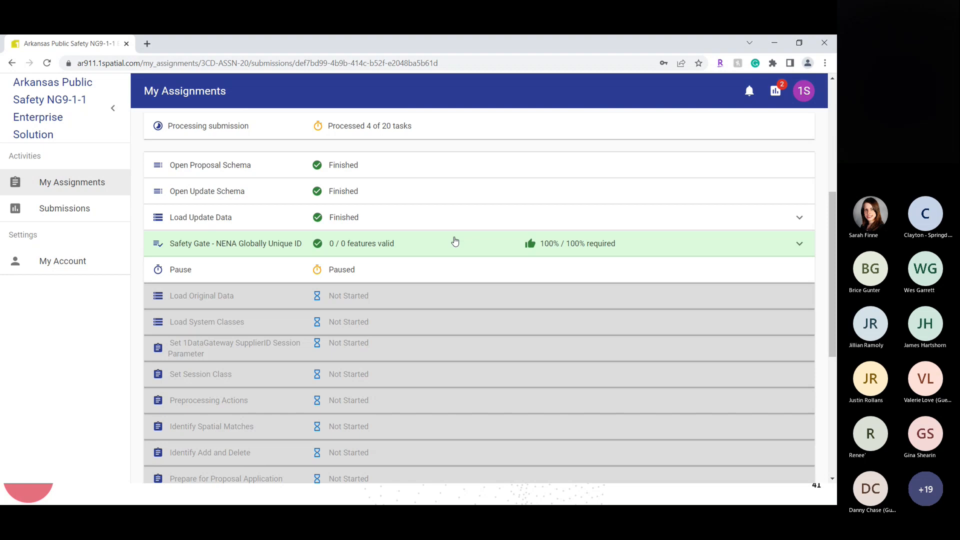
scroll(455, 242, down, 5)
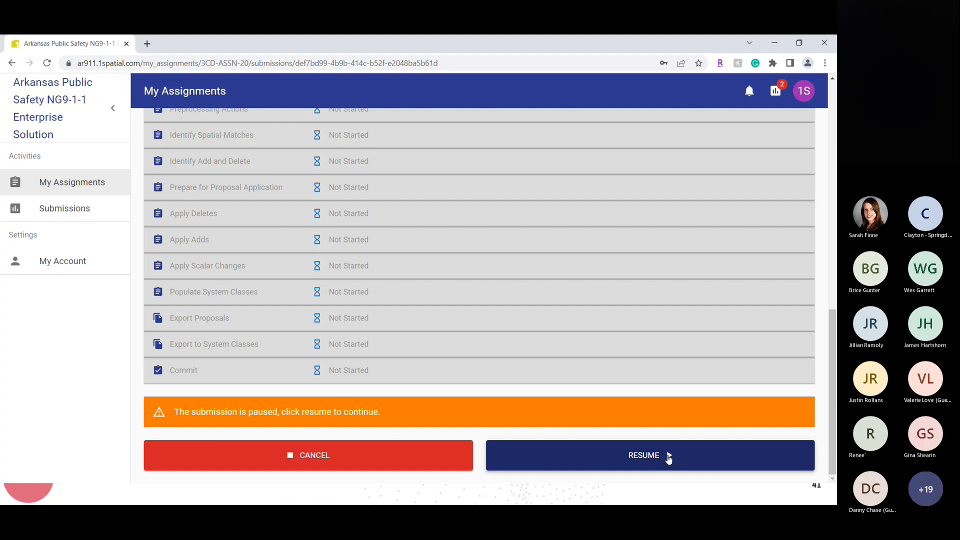
click(668, 455)
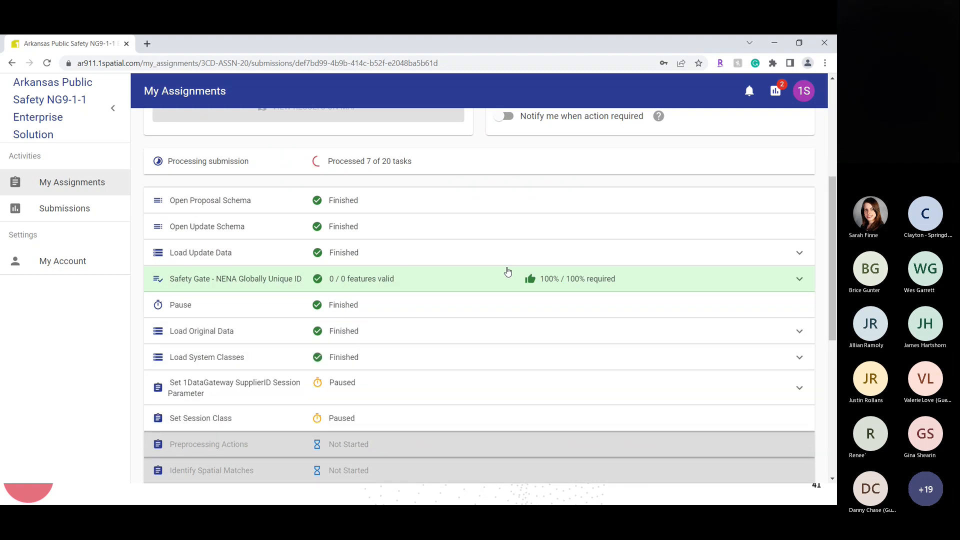
Step: Follow the task list and expand the results of Identify Spatial Matches, Identify Add and Delete, and Prepare for Proposal Application
scroll(479, 344, down, 1)
scroll(478, 348, down, 3)
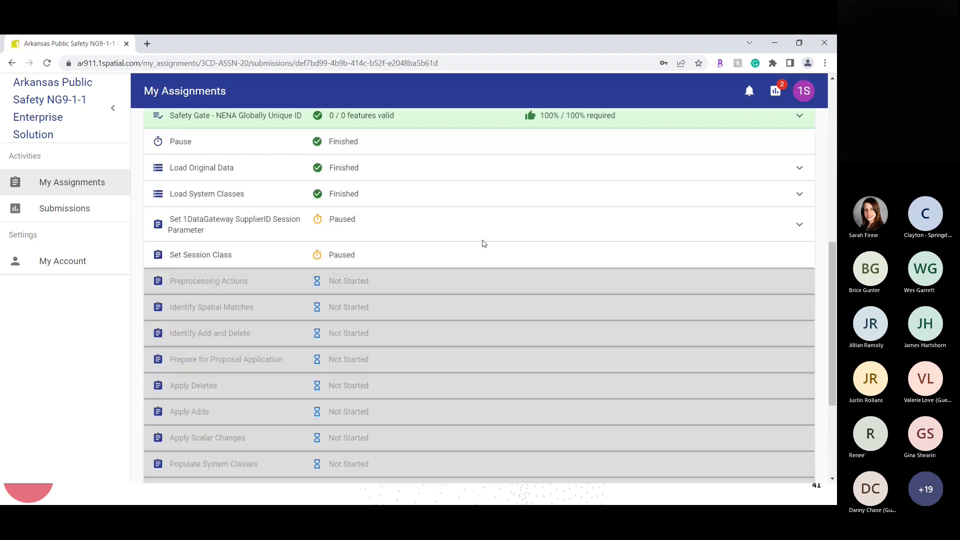
scroll(481, 242, down, 1)
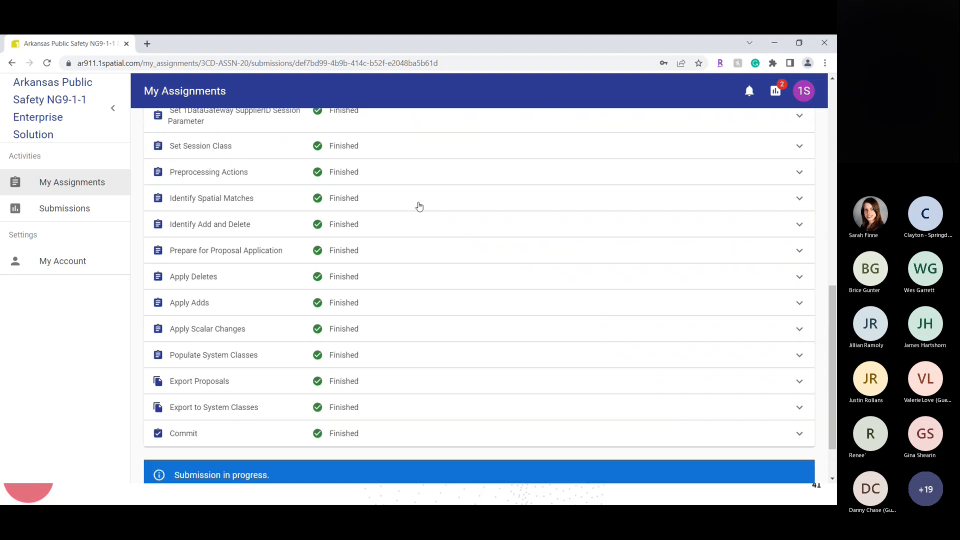
click(419, 207)
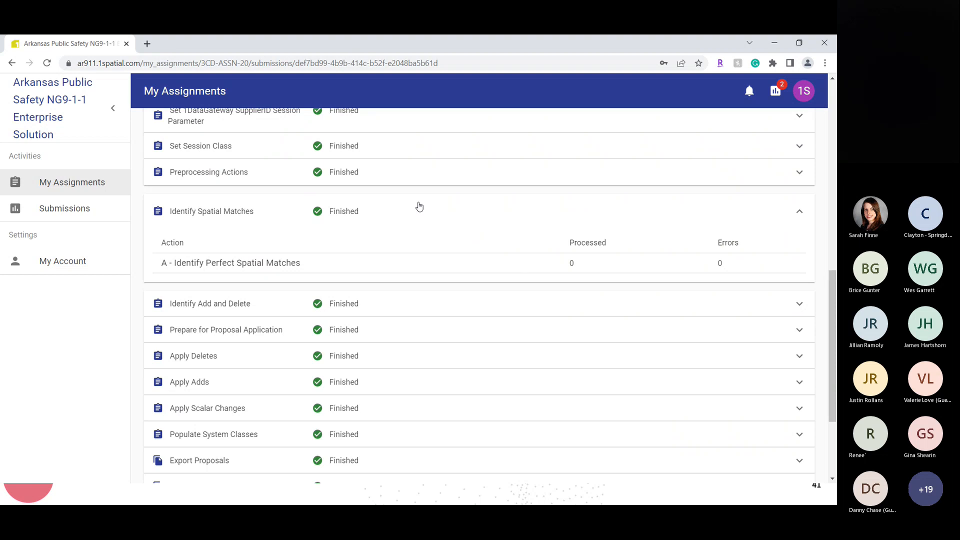
click(432, 310)
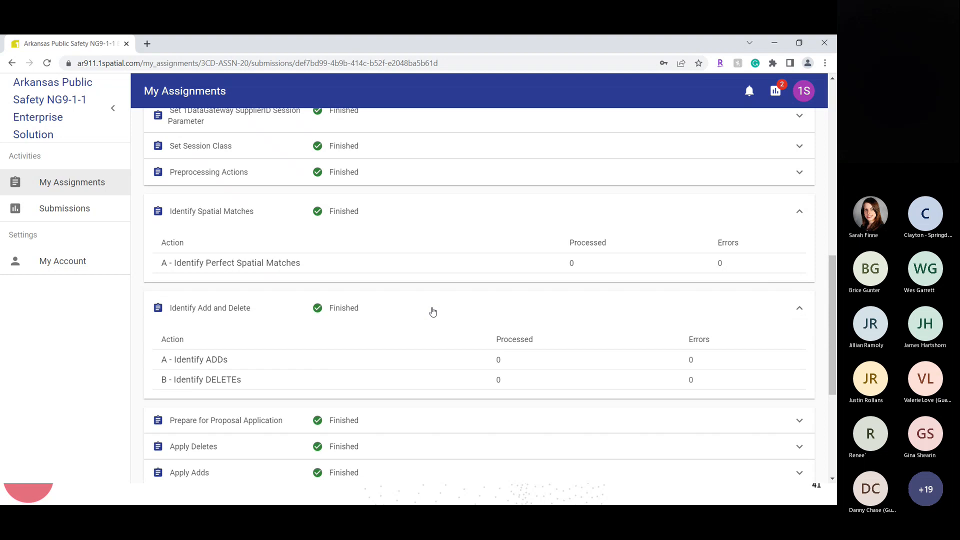
scroll(432, 311, down, 2)
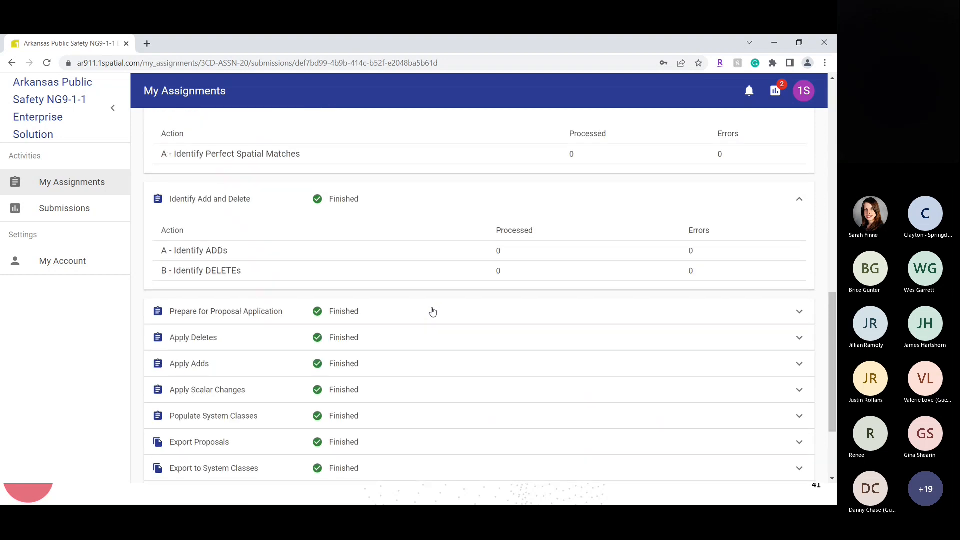
click(432, 311)
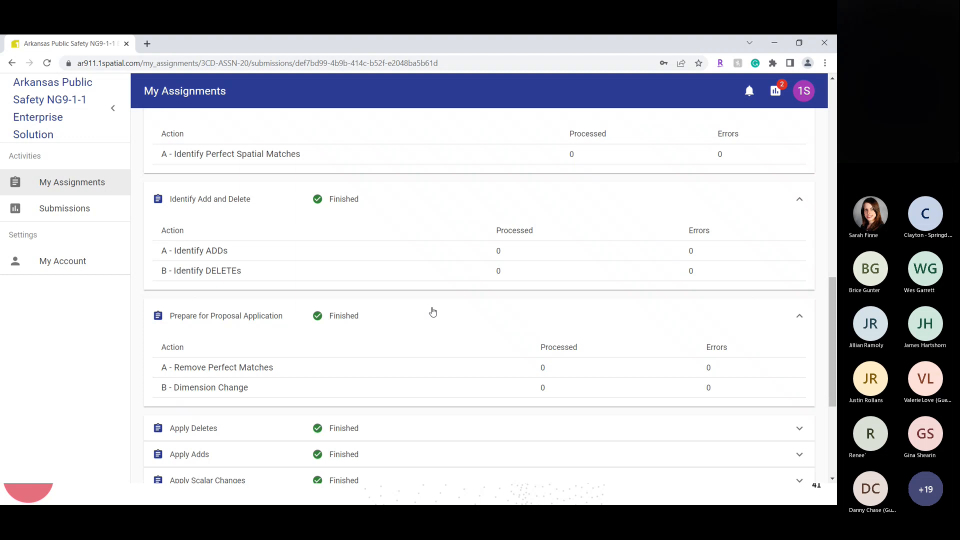
Step: Expand the results of the Apply Deletes, Apply Adds, Apply Scalar Changes and Populate System Classes tasks
scroll(433, 312, down, 3)
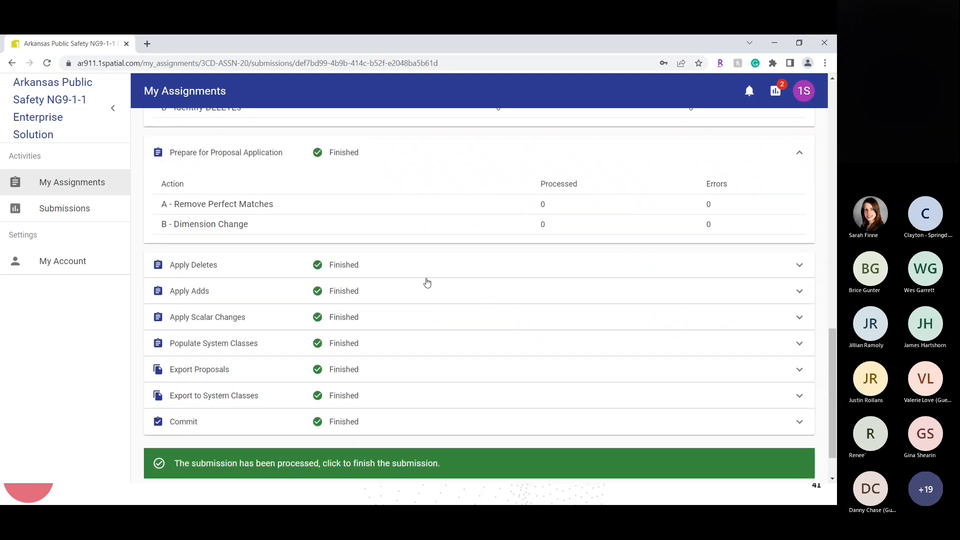
click(425, 273)
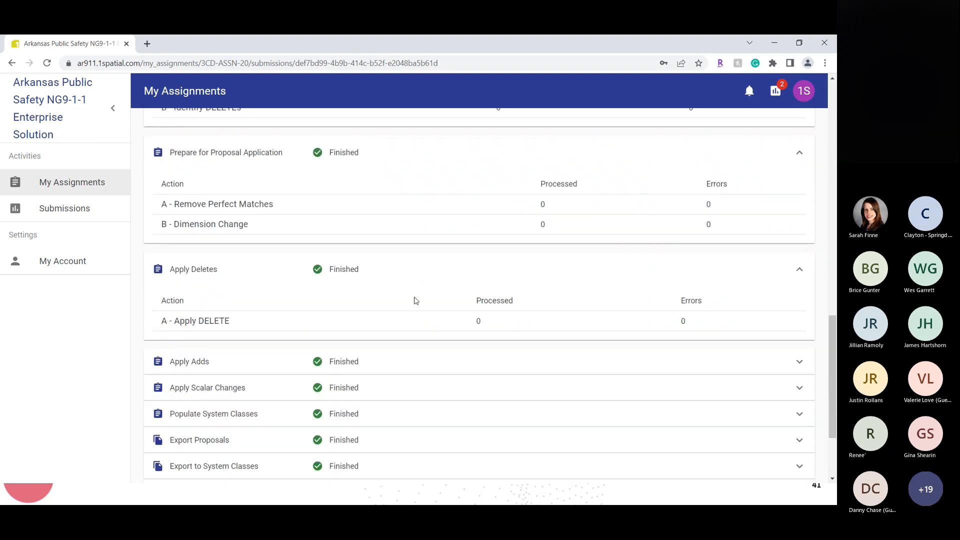
click(414, 362)
click(413, 351)
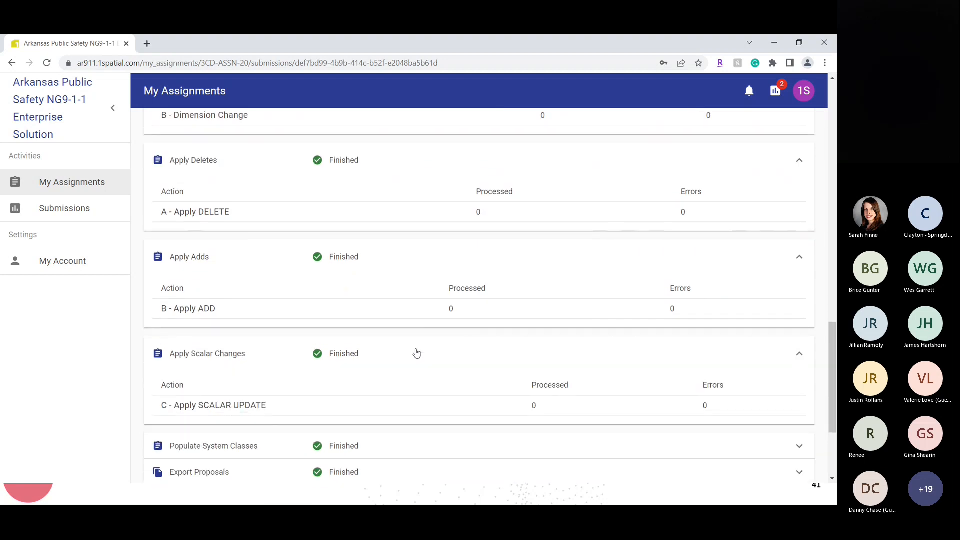
click(422, 341)
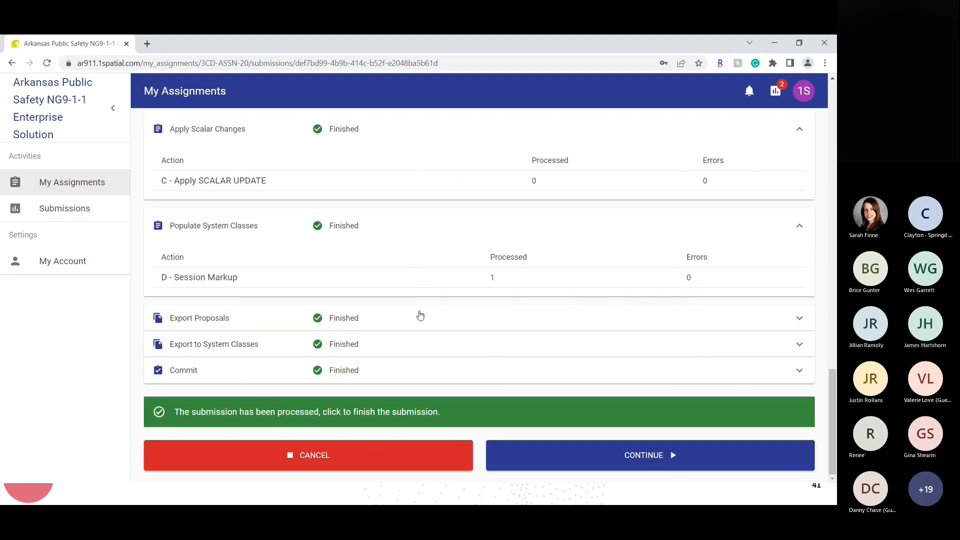
Step: Expand the Export Proposals, Export to System Classes and Commit results, and finish the processed submission to reach its results page
click(420, 316)
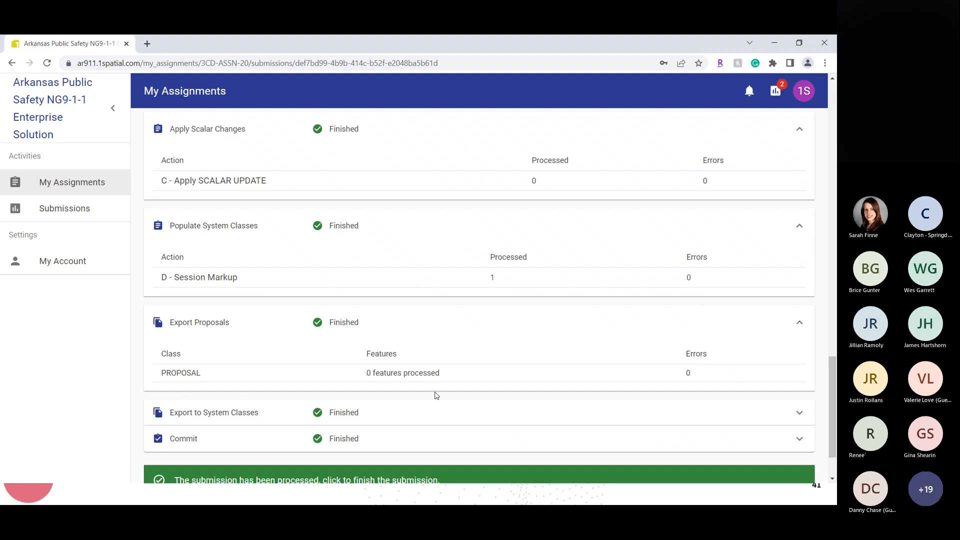
click(431, 417)
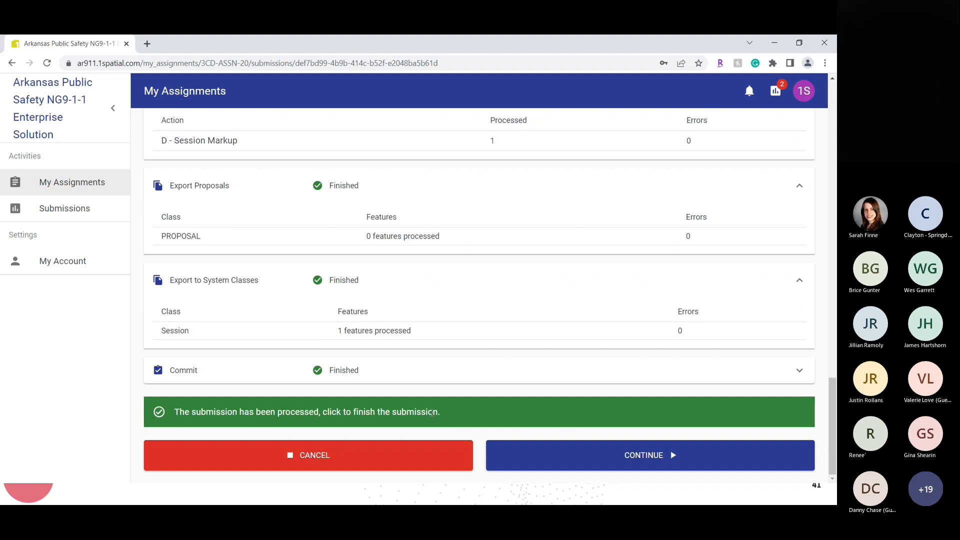
click(522, 376)
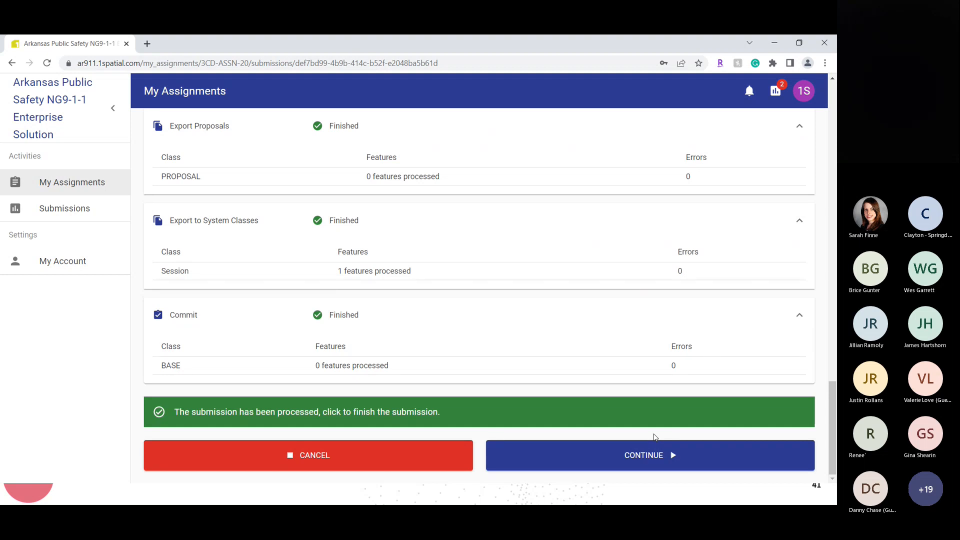
click(658, 458)
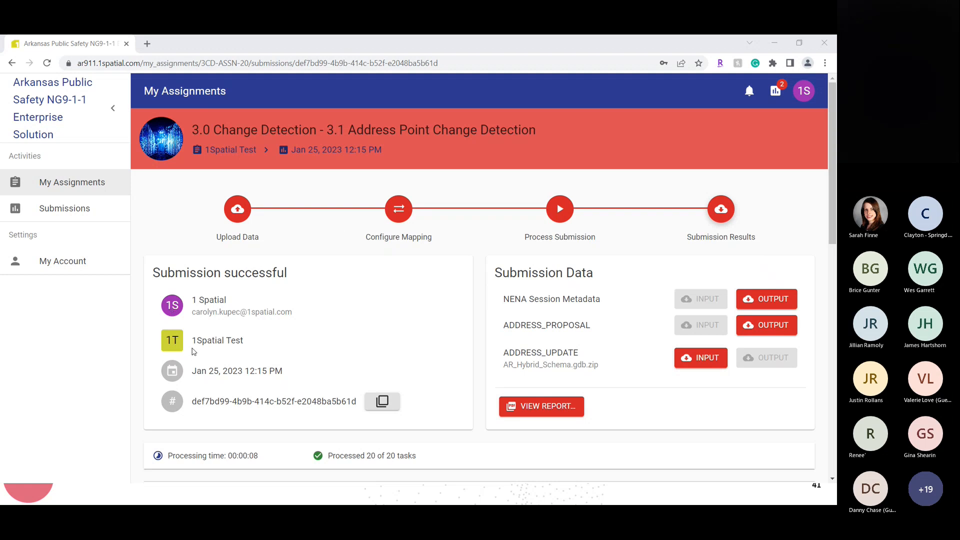
Step: Check the submission ID and download the output files for NENA Session Metadata and ADDRESS_PROPOSAL
triple_click(260, 404)
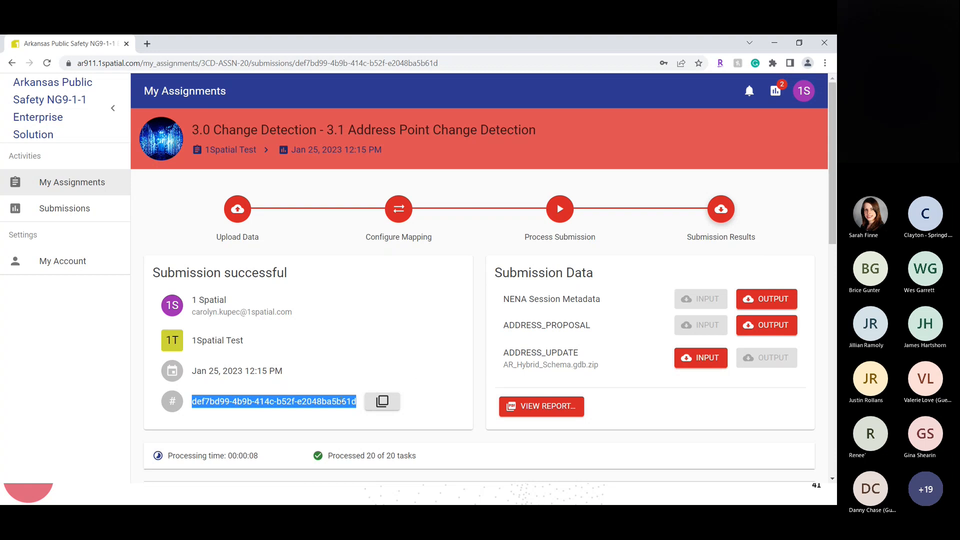
triple_click(276, 402)
click(392, 339)
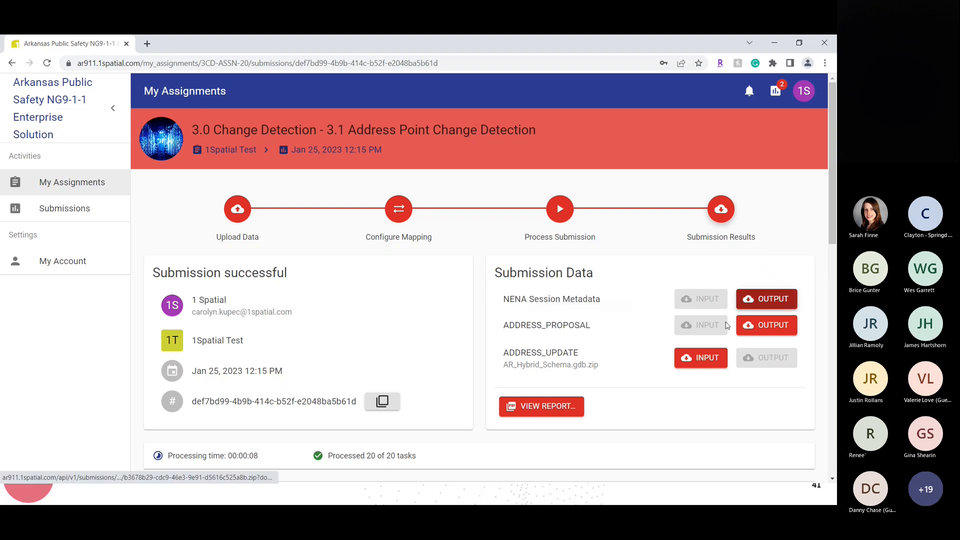
click(762, 299)
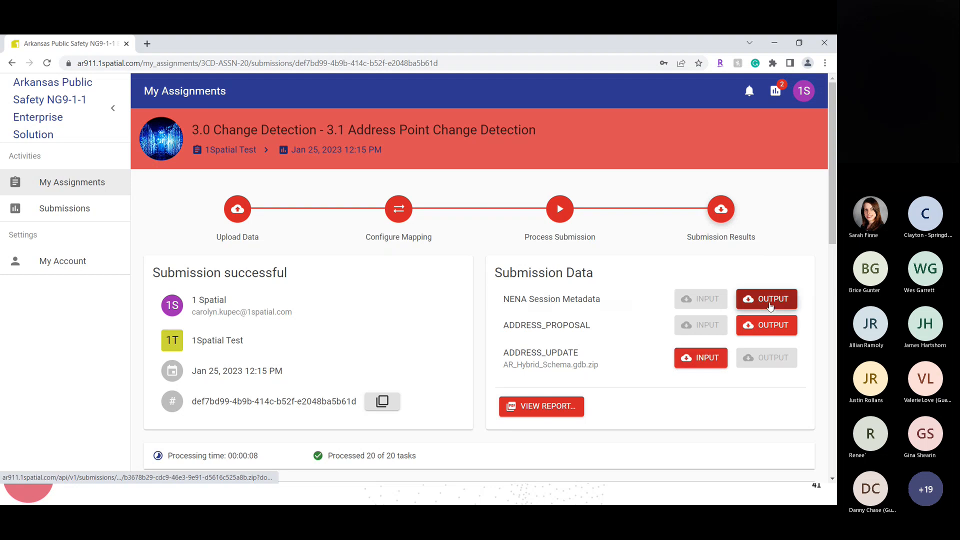
click(760, 330)
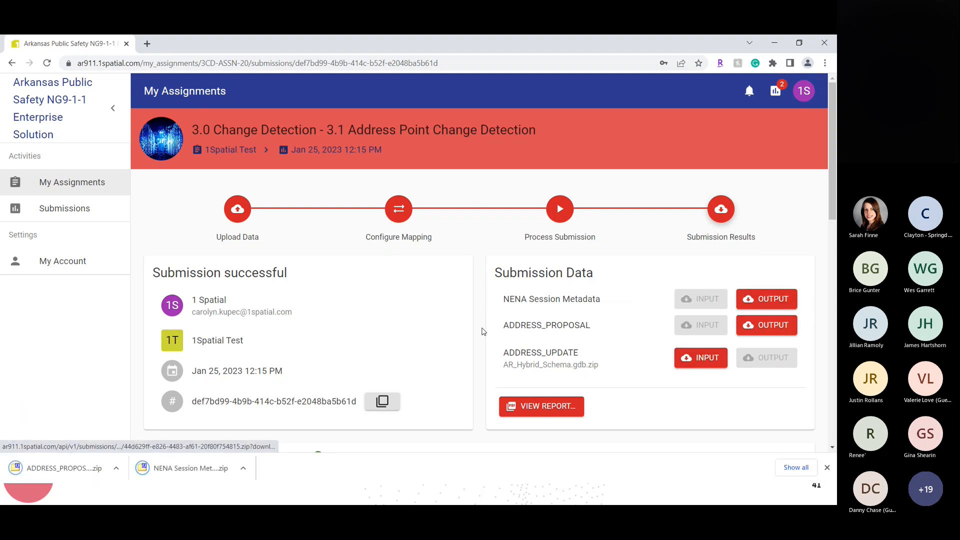
Step: Review the list of processed tasks, close the submission and open the list of all submissions
scroll(483, 332, down, 2)
scroll(483, 332, down, 3)
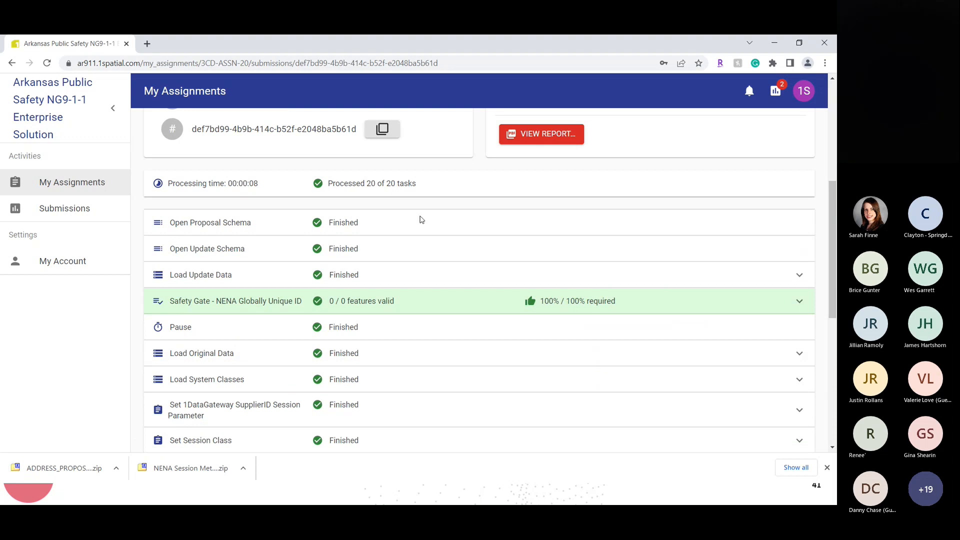
scroll(349, 311, down, 7)
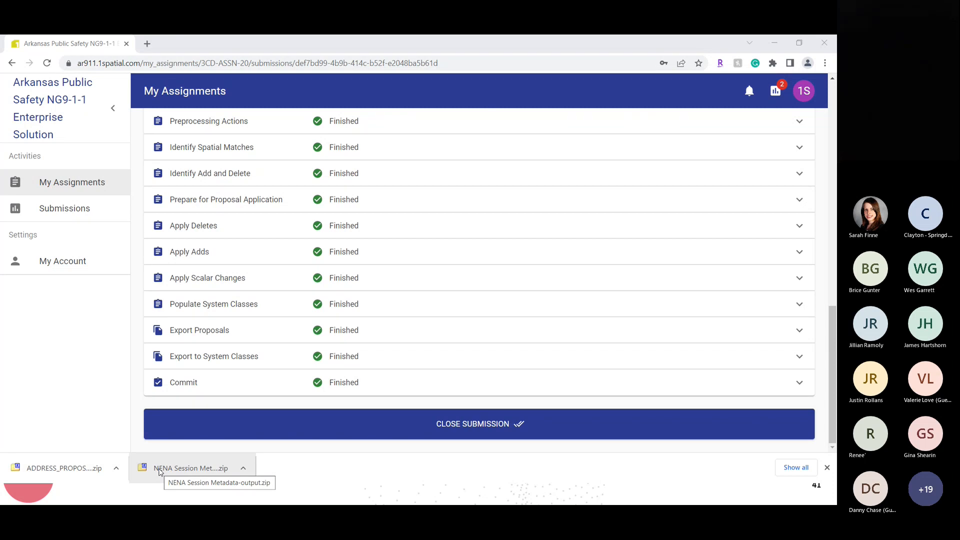
click(452, 429)
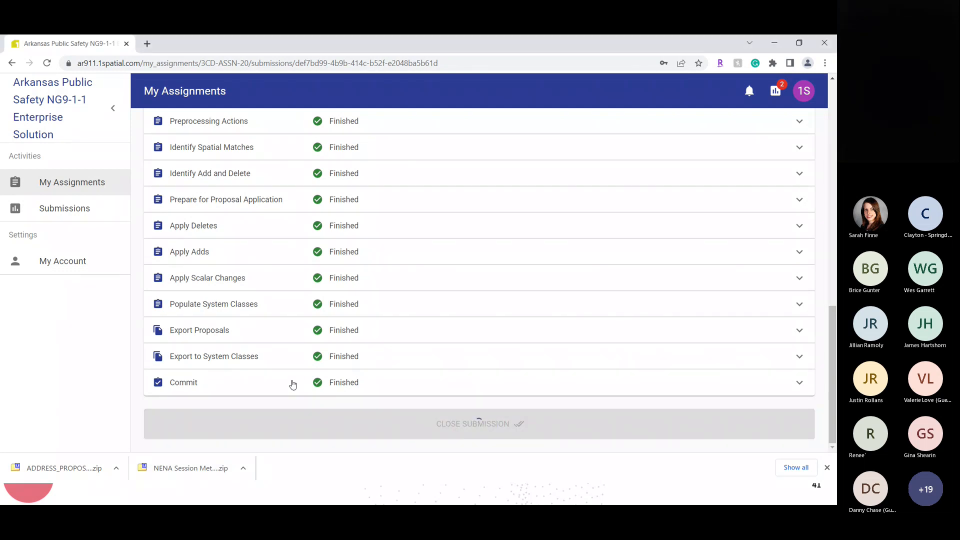
scroll(599, 396, up, 10)
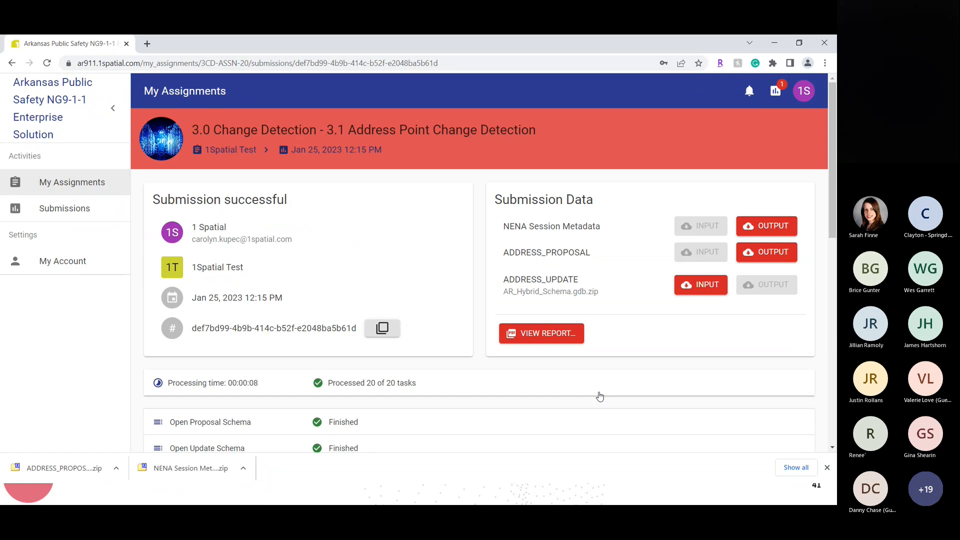
click(57, 208)
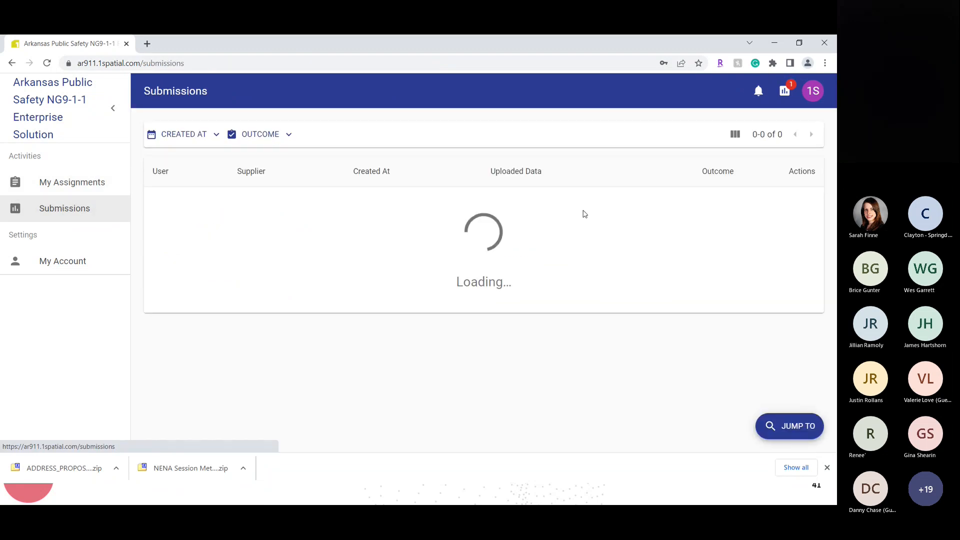
Step: Check the creation date and uploaded file name of the newest ADDRESS_UPDATE submission in the list
drag(298, 207, 389, 219)
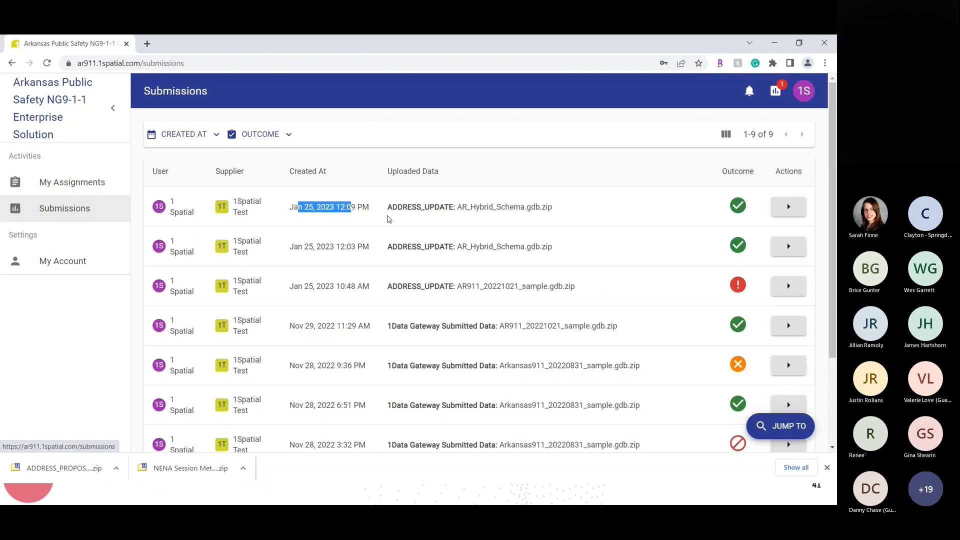
click(570, 209)
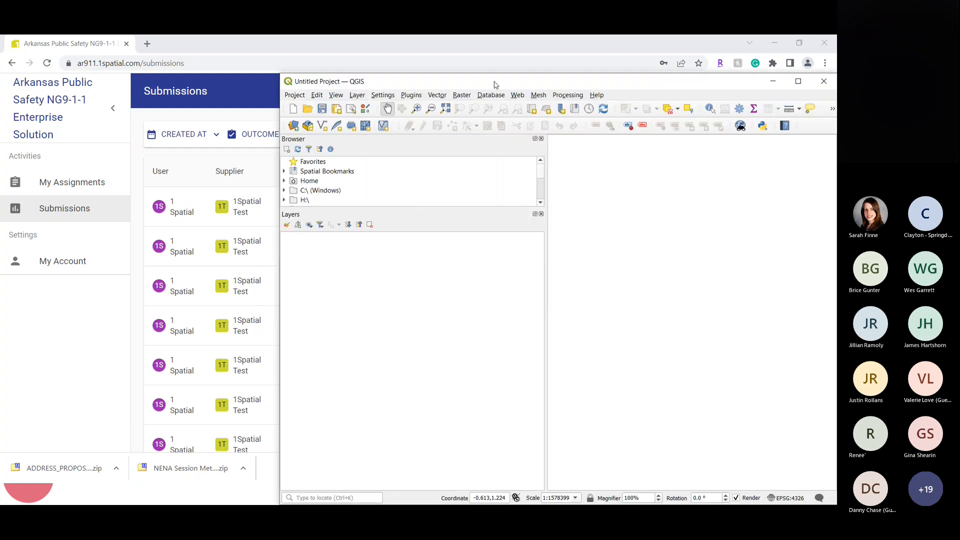
Step: Maximize the QGIS window and set up a new vector layer source as a directory of type OpenFileGDB
drag(495, 84, 370, 36)
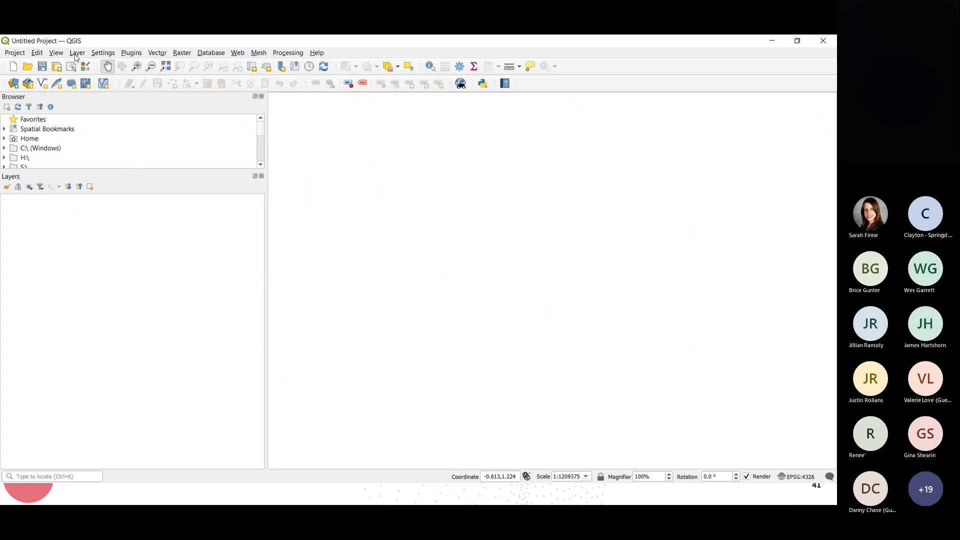
click(76, 53)
mouse_move(150, 89)
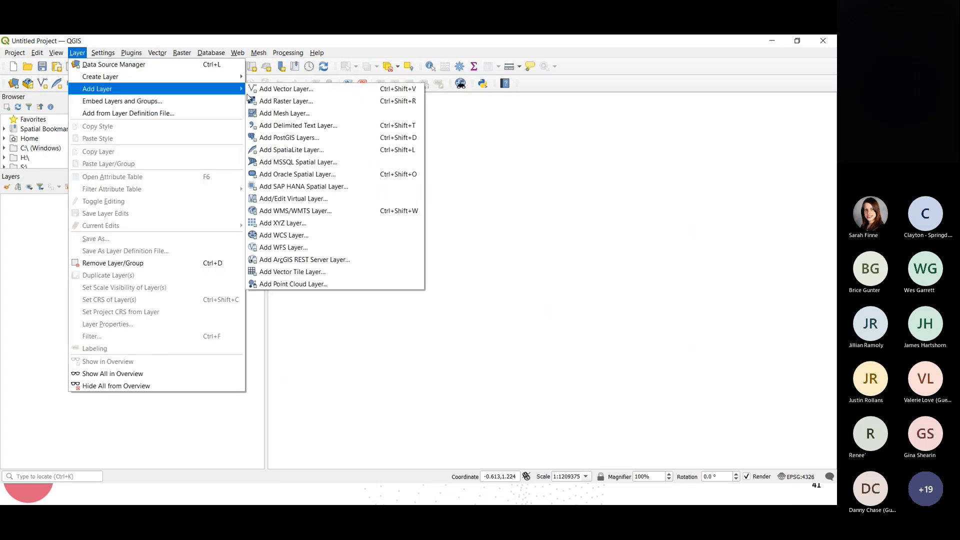
click(296, 89)
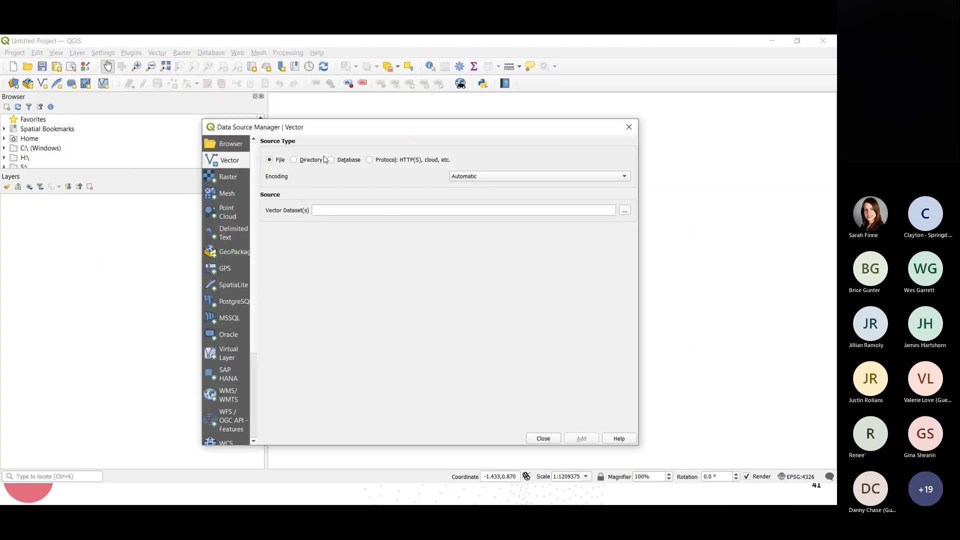
click(310, 161)
click(382, 210)
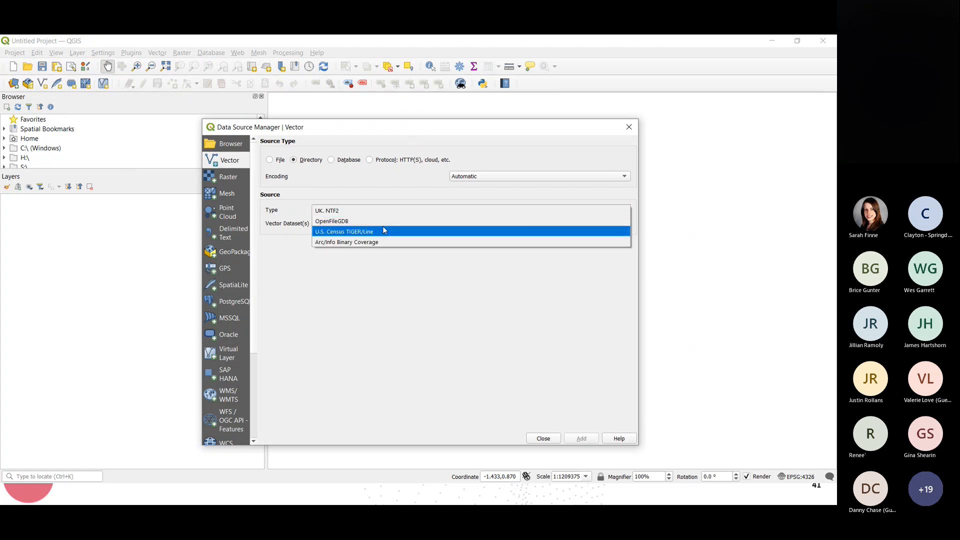
click(385, 222)
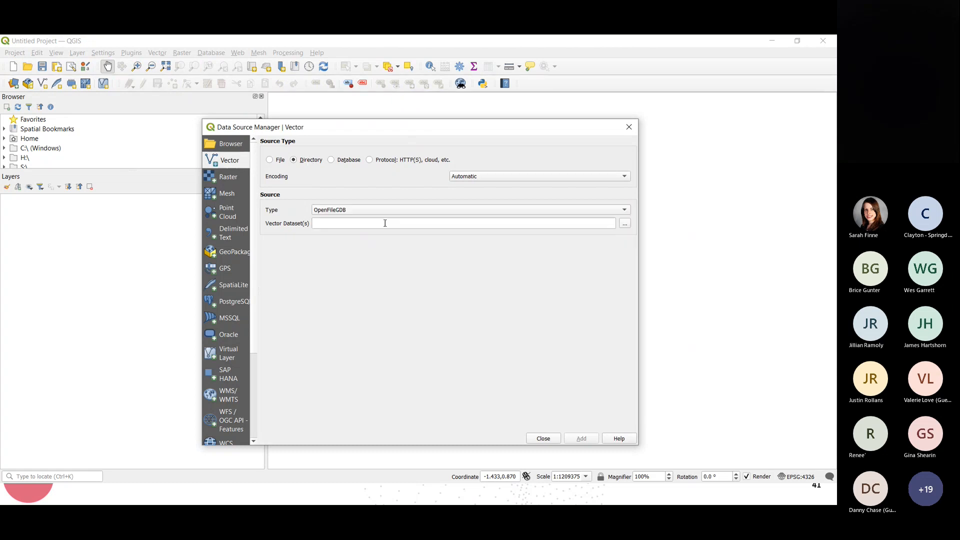
Step: Choose ADDRESS_PROPOSAL.gdb from the Downloads folder as the vector dataset
click(625, 223)
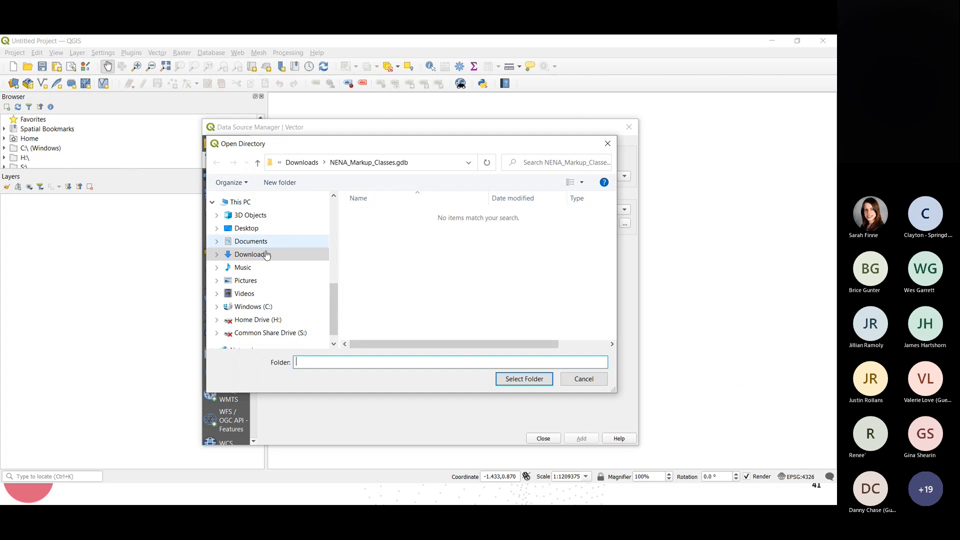
click(264, 256)
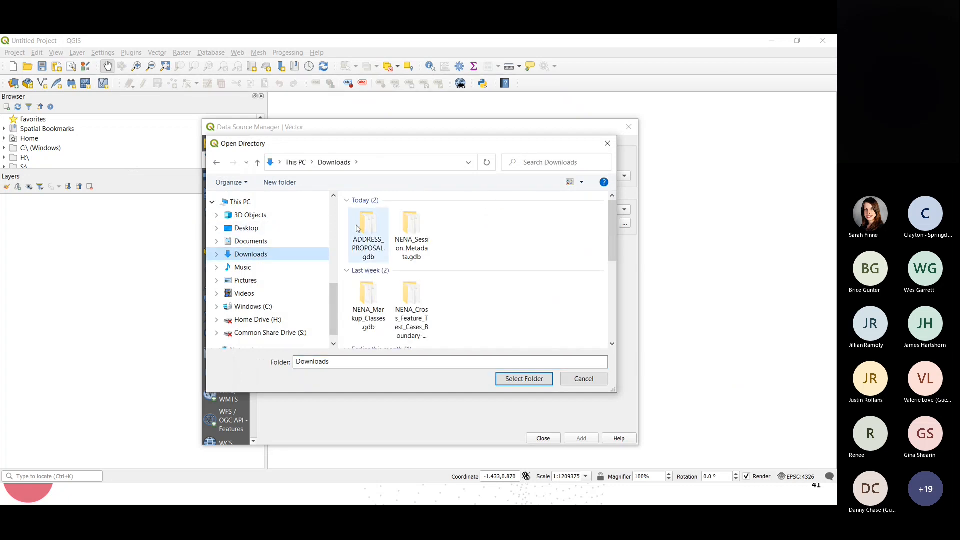
click(368, 233)
click(527, 378)
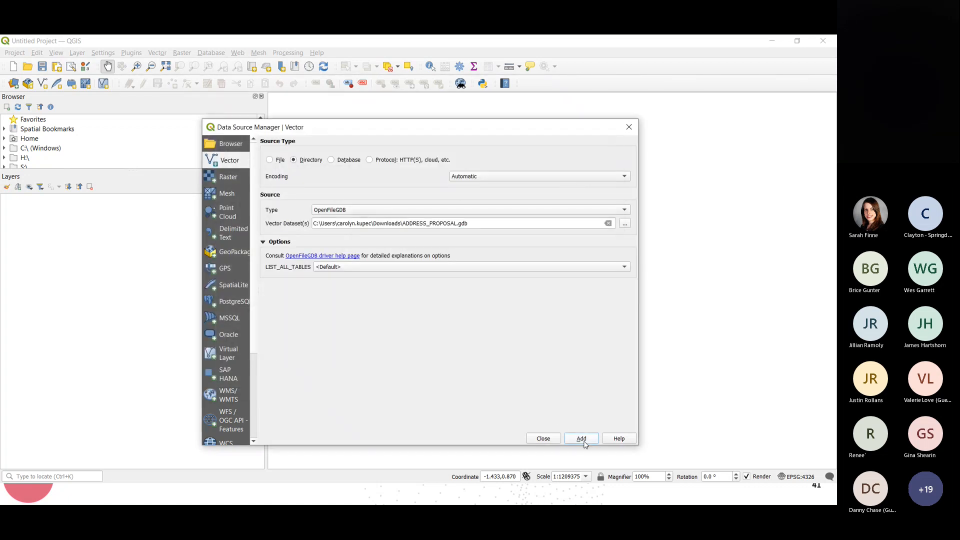
Step: Try to add layers from the ADDRESS_PROPOSAL geodatabase, close the data source dialogs and switch to the Output Results slide of the presentation
click(581, 438)
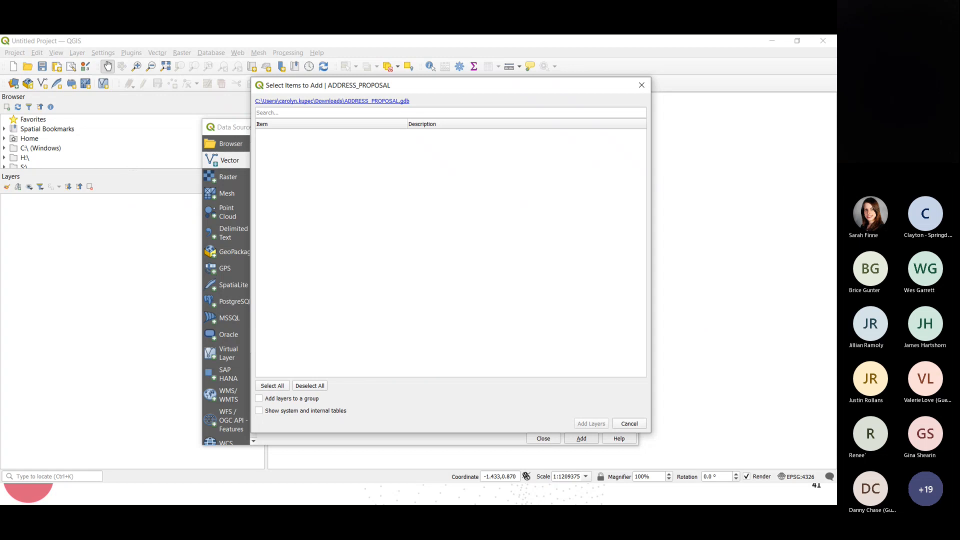
click(631, 424)
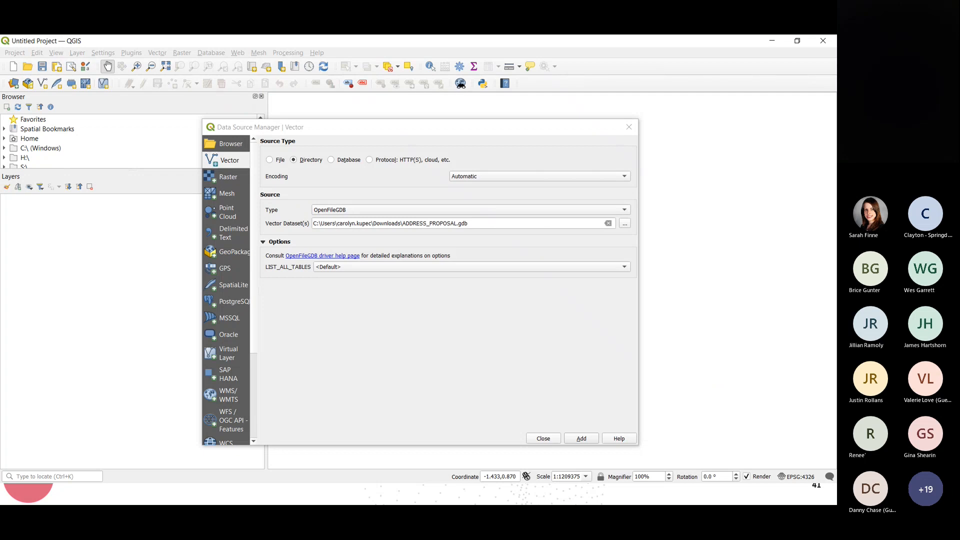
key(Escape)
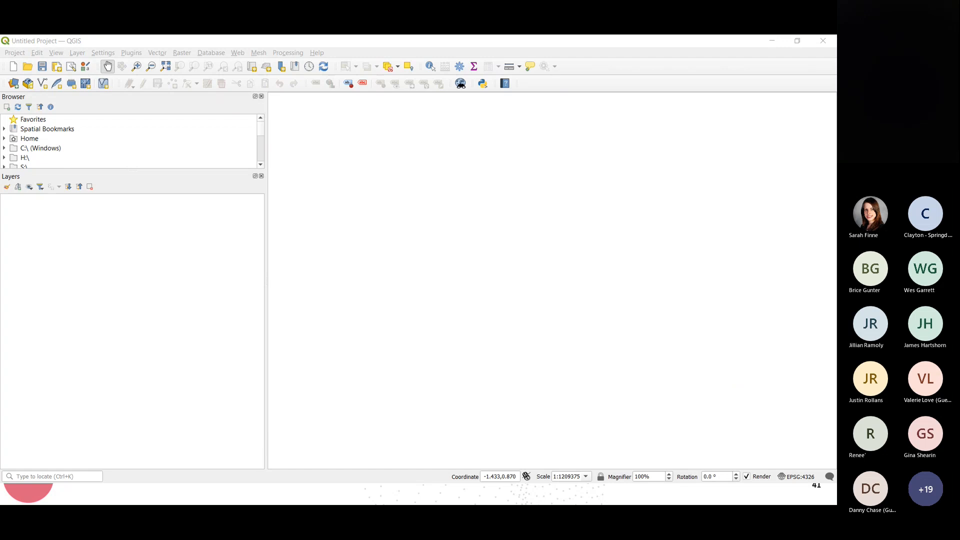
key(alt+Tab)
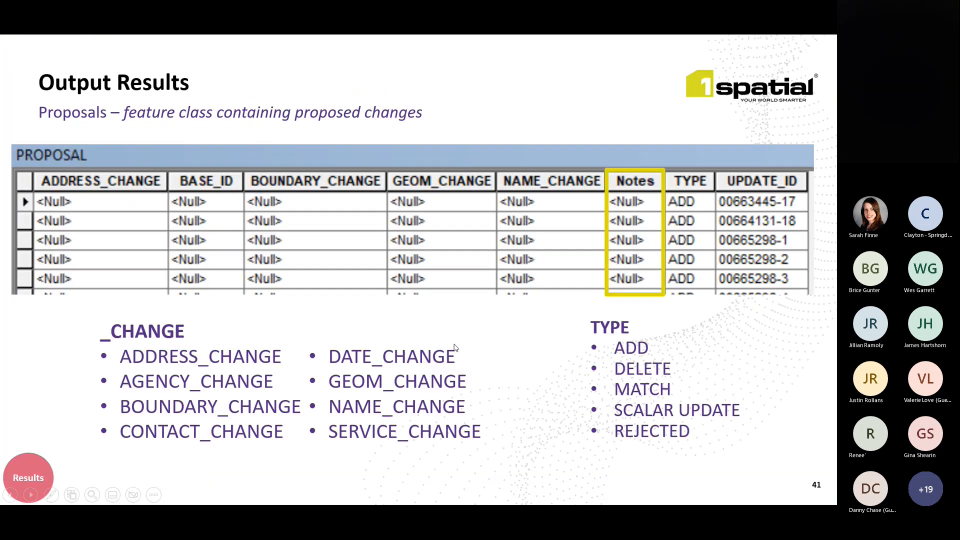